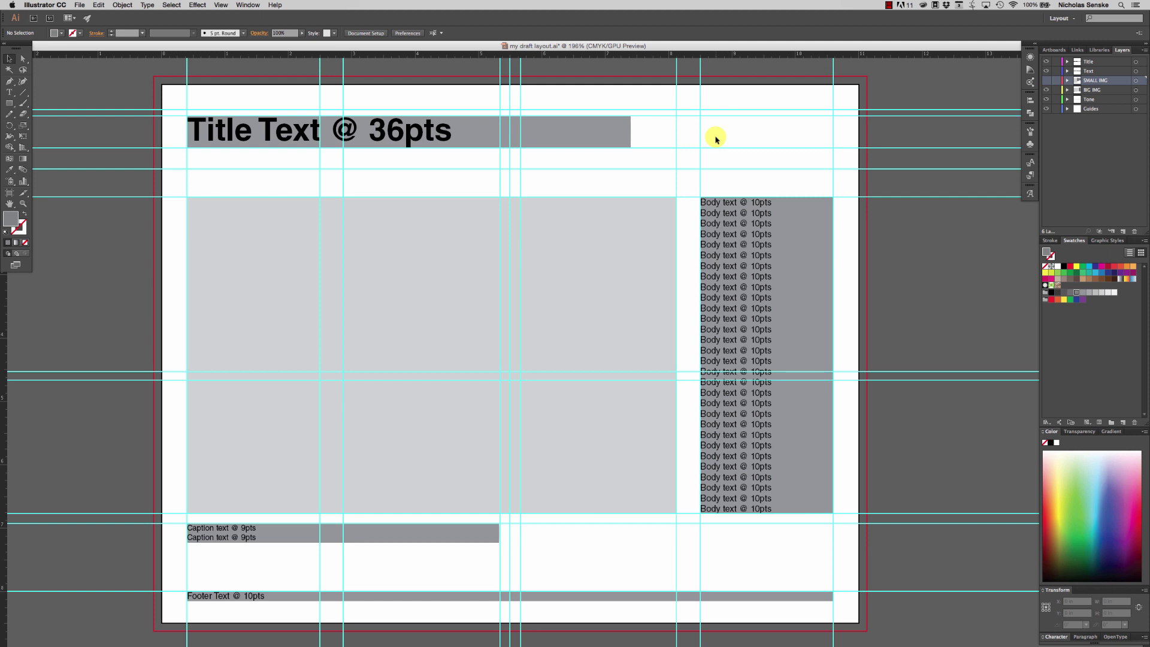
Select the title rectangle to check its size.
{"action": "left_click", "coordinate": [596, 135]}
{"action": "left_click", "coordinate": [749, 130]}
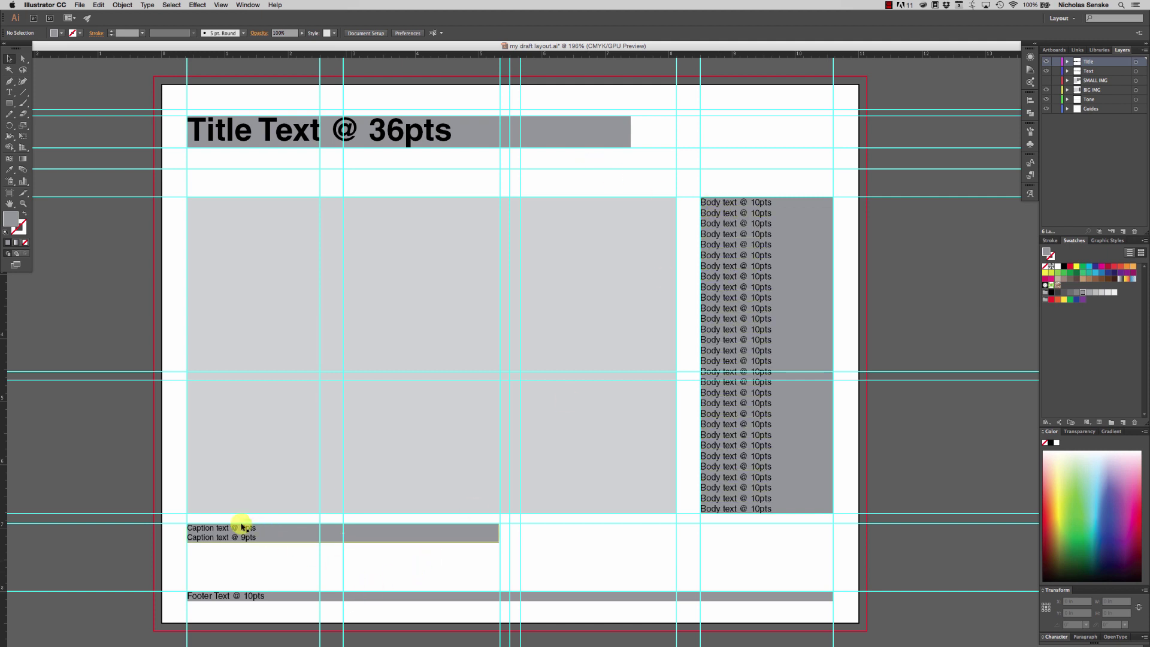
{"action": "left_click", "coordinate": [791, 263]}
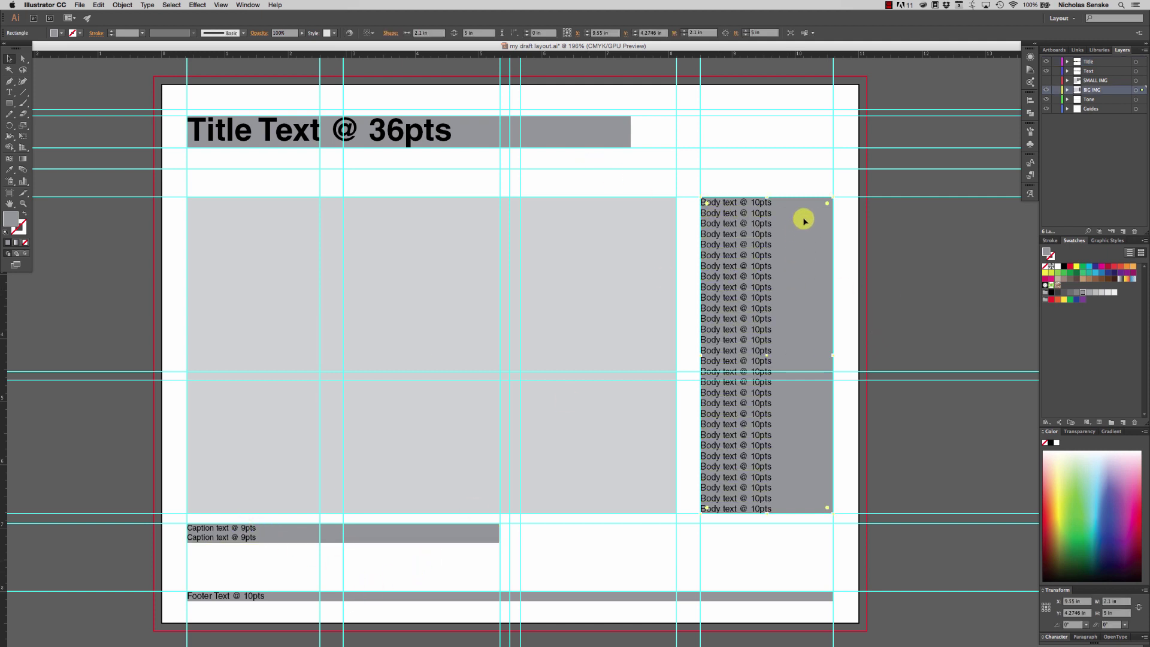
{"action": "left_click", "coordinate": [601, 135]}
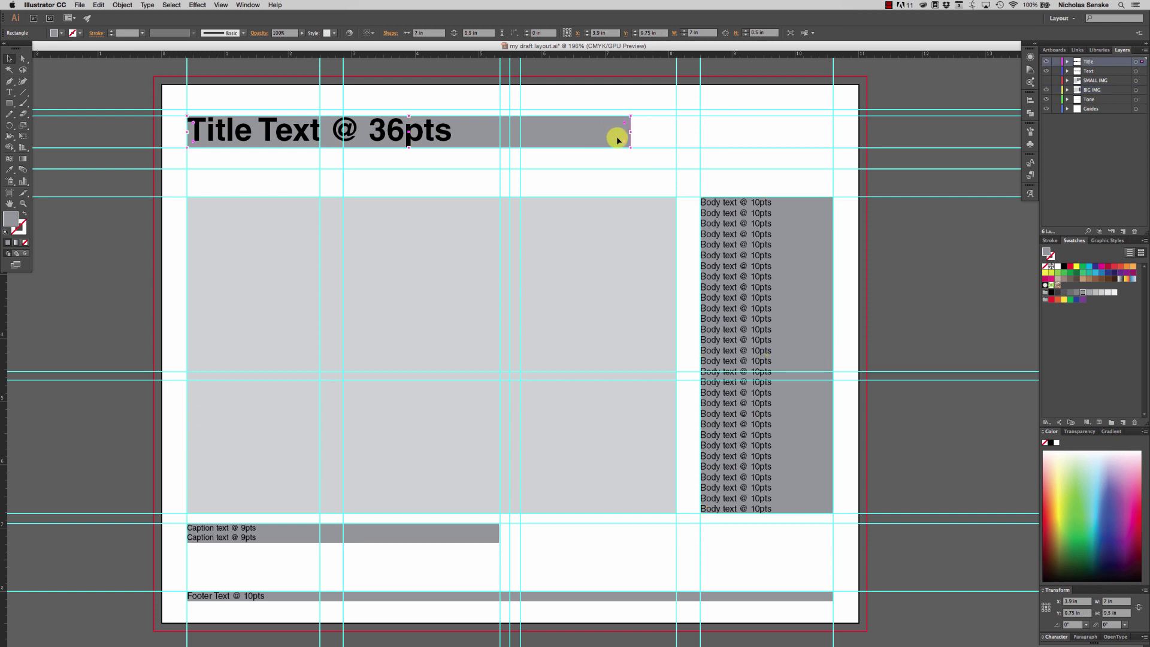
Zoom out to the whole page and hide all the guides.
{"action": "left_click", "coordinate": [23, 204]}
{"action": "left_click", "coordinate": [635, 356], "text": "alt"}
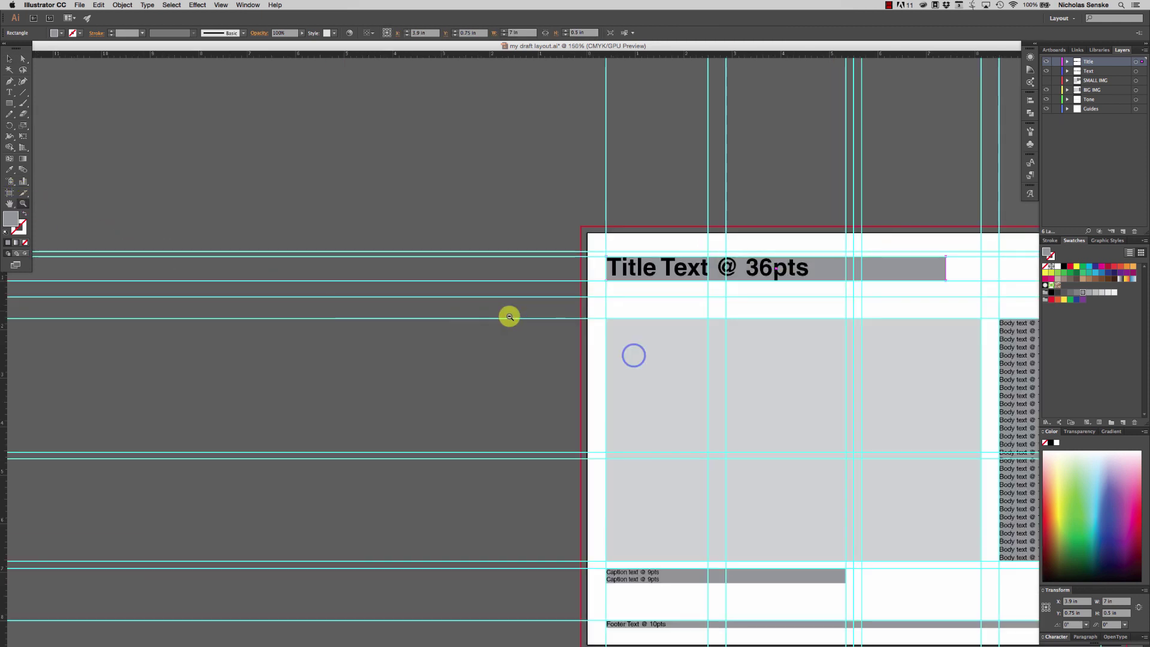
{"action": "left_click", "coordinate": [635, 355], "text": "alt"}
{"action": "left_click", "coordinate": [635, 356], "text": "alt"}
{"action": "left_click_drag", "start_coordinate": [555, 288], "coordinate": [488, 230]}
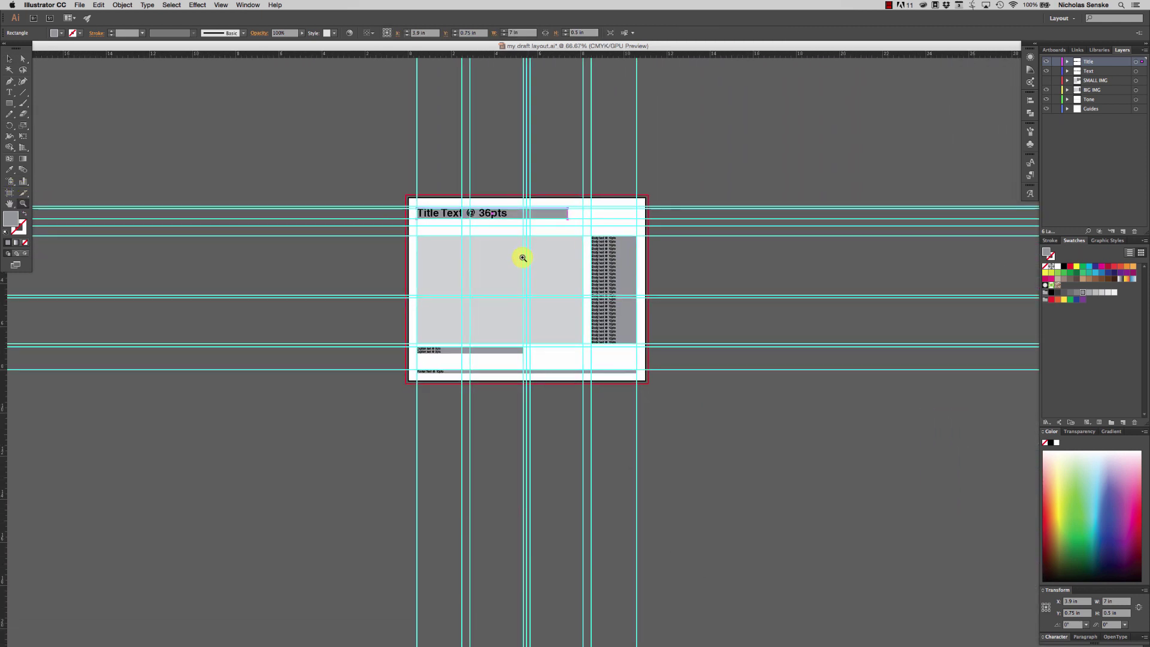
{"action": "left_click", "coordinate": [220, 4]}
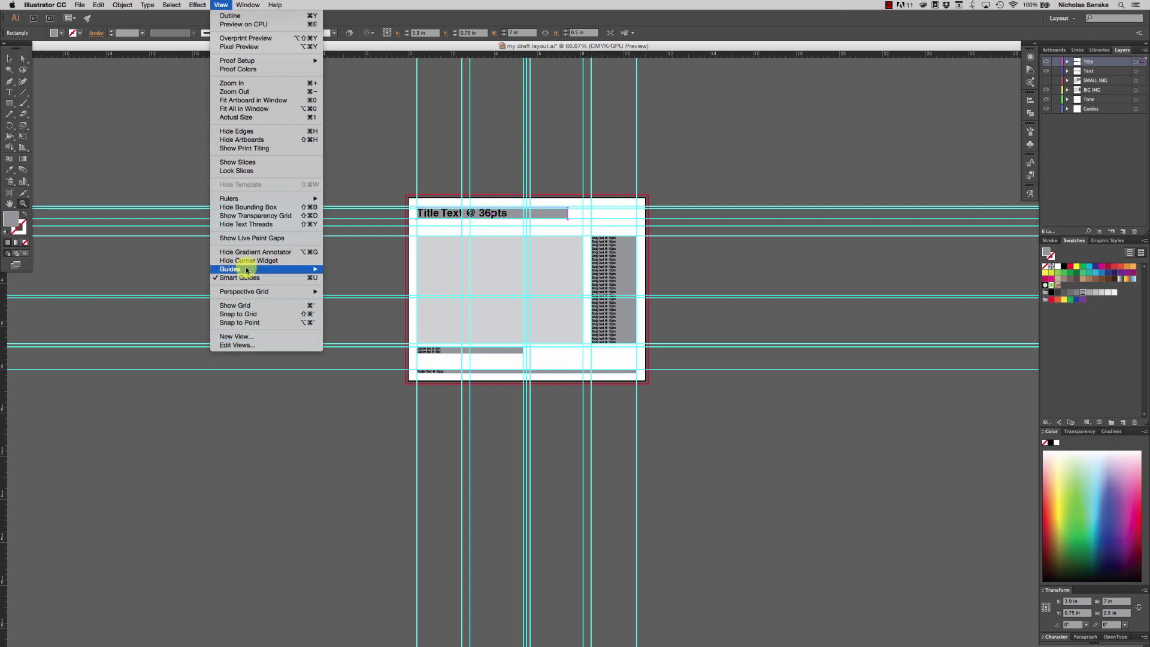
{"action": "mouse_move", "coordinate": [258, 269]}
{"action": "left_click", "coordinate": [345, 271]}
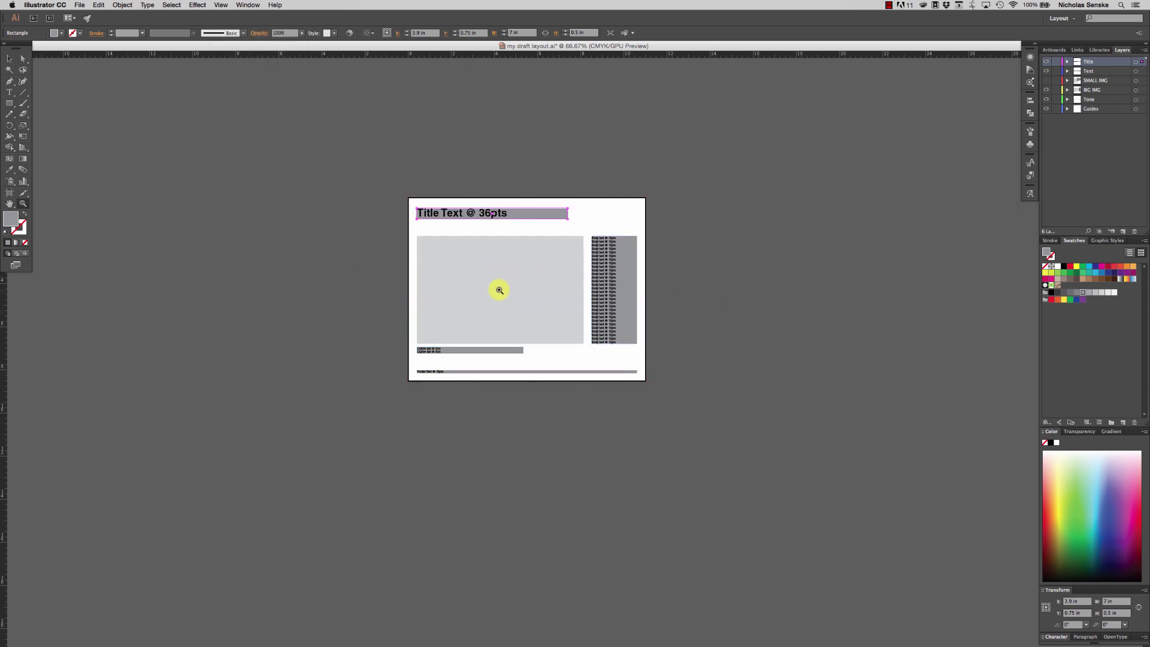
Zoom back in and recentre the view on the page.
{"action": "key", "text": "super+minus"}
{"action": "left_click_drag", "start_coordinate": [601, 388], "coordinate": [551, 306]}
{"action": "key", "text": "super+equal"}
{"action": "key", "text": "super+equal"}
{"action": "key", "text": "super+equal"}
{"action": "key", "text": "super+equal"}
{"action": "left_click_drag", "start_coordinate": [590, 410], "coordinate": [552, 359]}
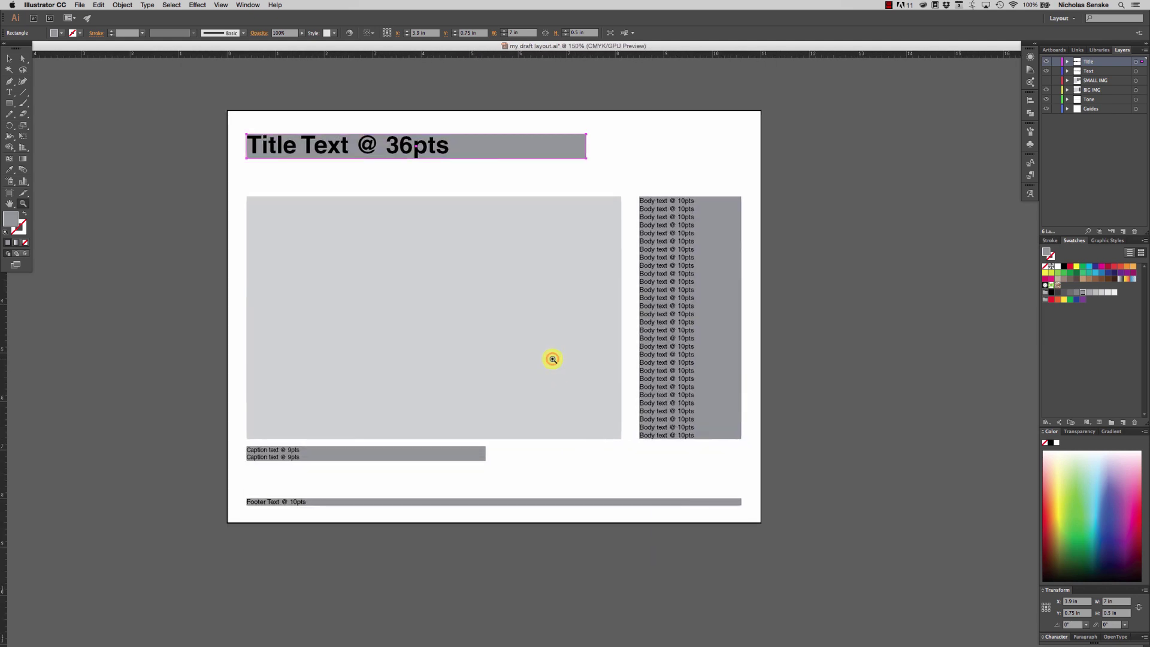
{"action": "key", "text": "super+equal"}
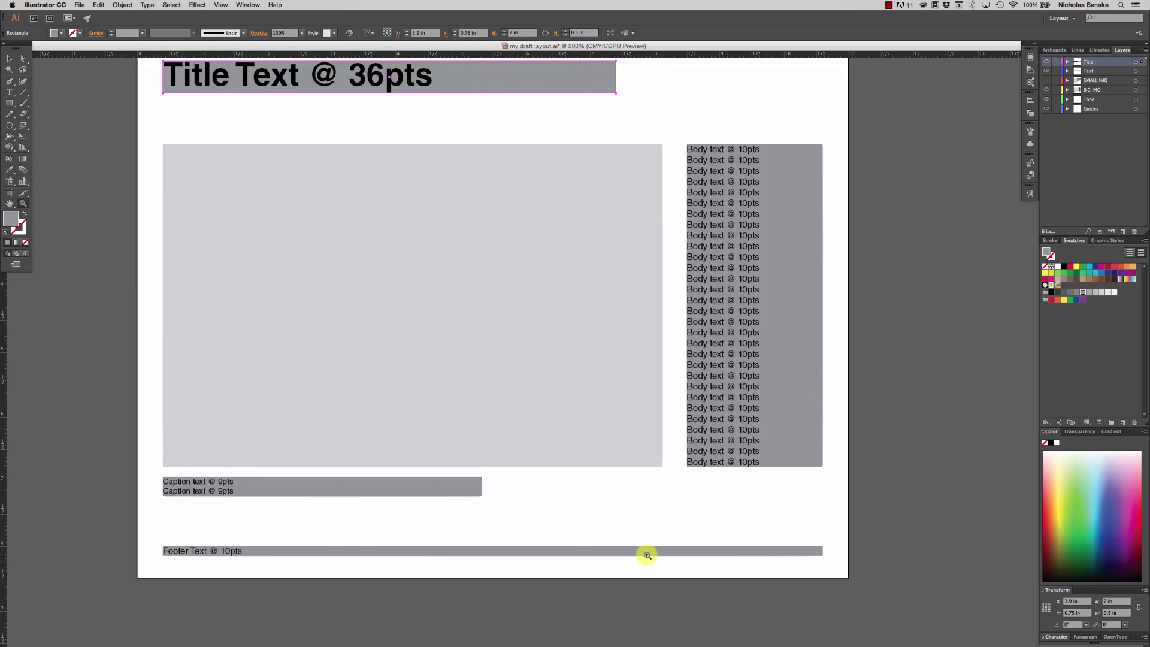
{"action": "scroll", "coordinate": [482, 419], "scroll_direction": "up", "scroll_amount": 2}
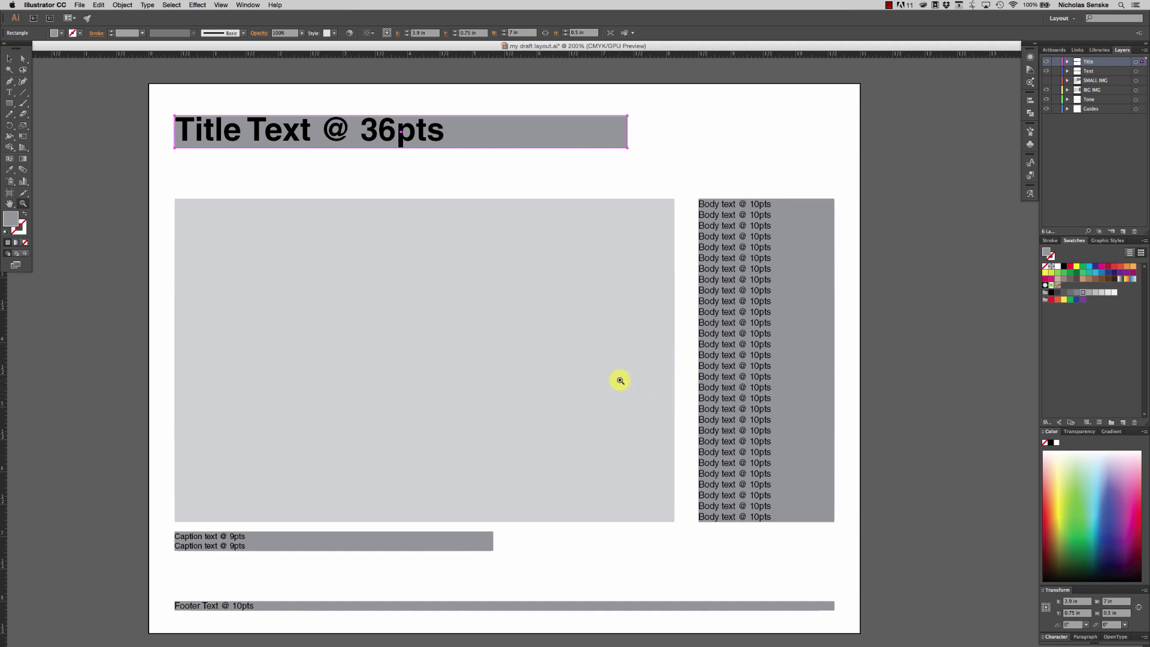
{"action": "scroll", "coordinate": [617, 377], "scroll_direction": "right", "scroll_amount": 2}
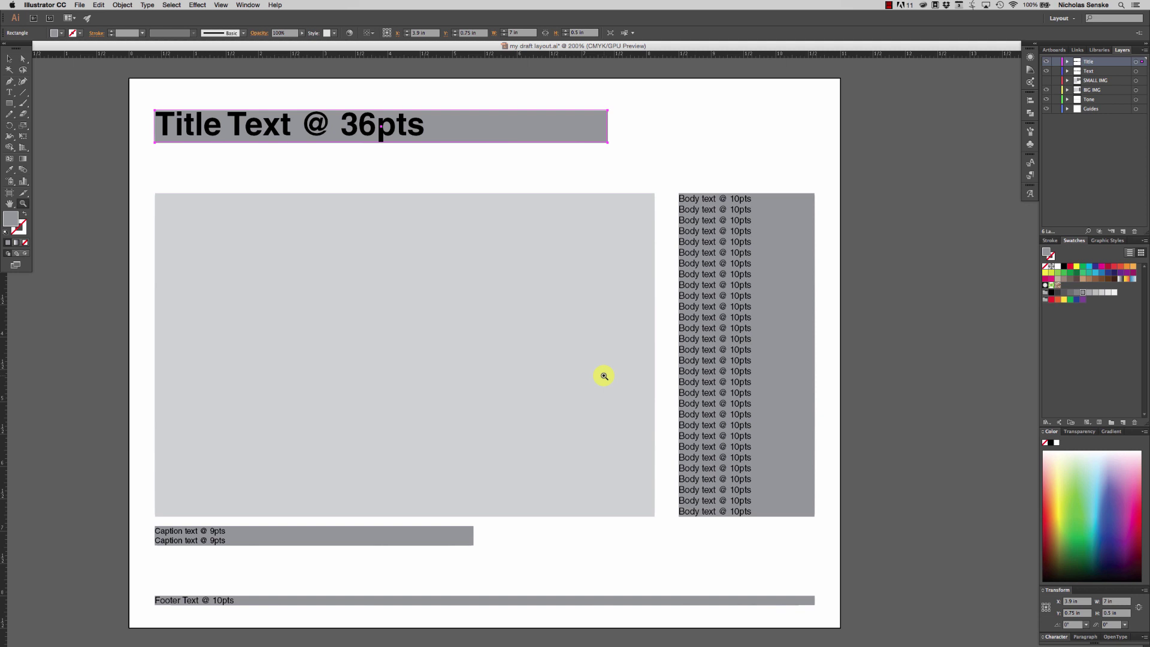
{"action": "key", "text": "v"}
{"action": "key", "text": "ctrl+shift+b"}
{"action": "key", "text": "z"}
{"action": "left_click", "coordinate": [12, 61]}
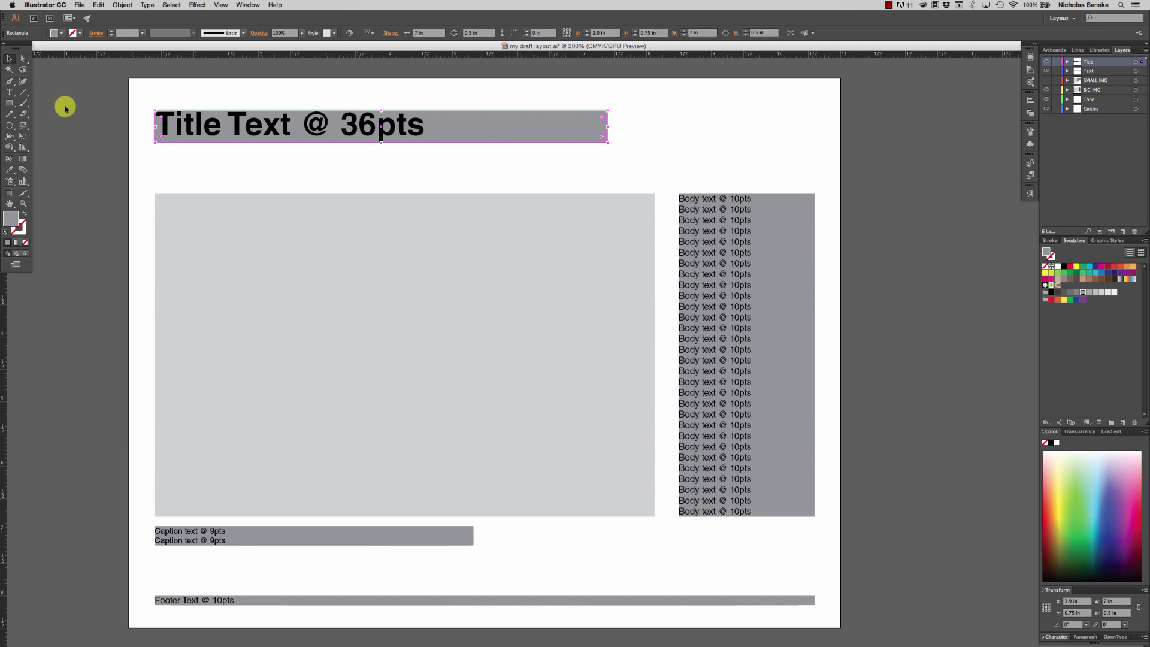
{"action": "left_click", "coordinate": [353, 171]}
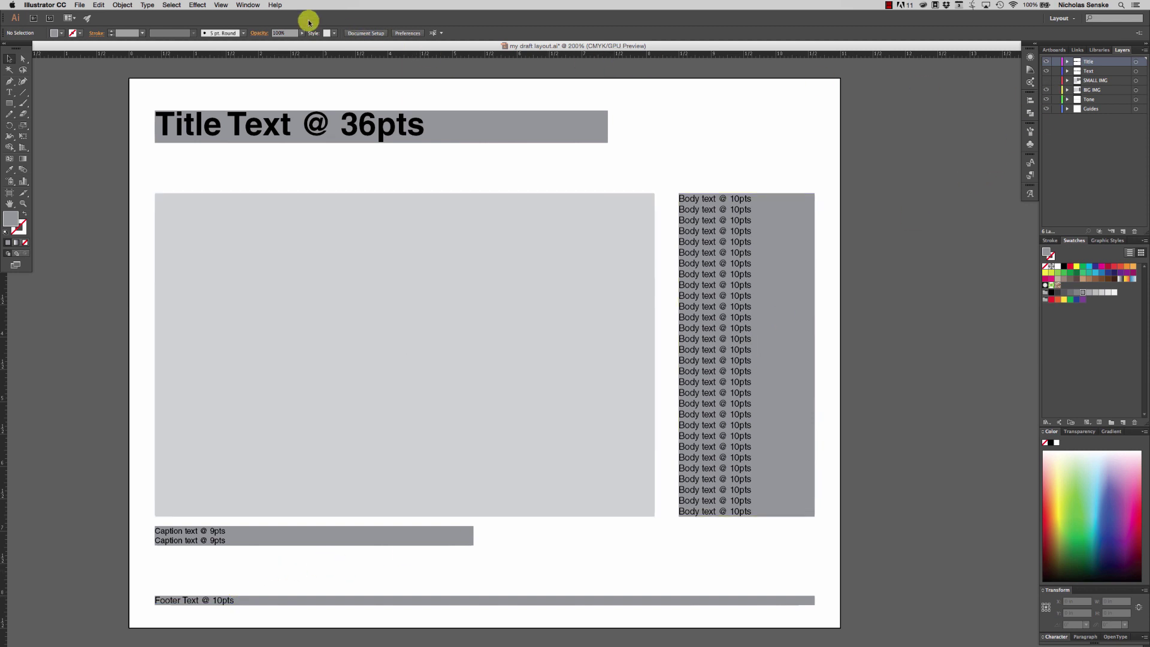
Show the guides again, then check the large grey image box.
{"action": "left_click", "coordinate": [247, 5]}
{"action": "mouse_move", "coordinate": [221, 5]}
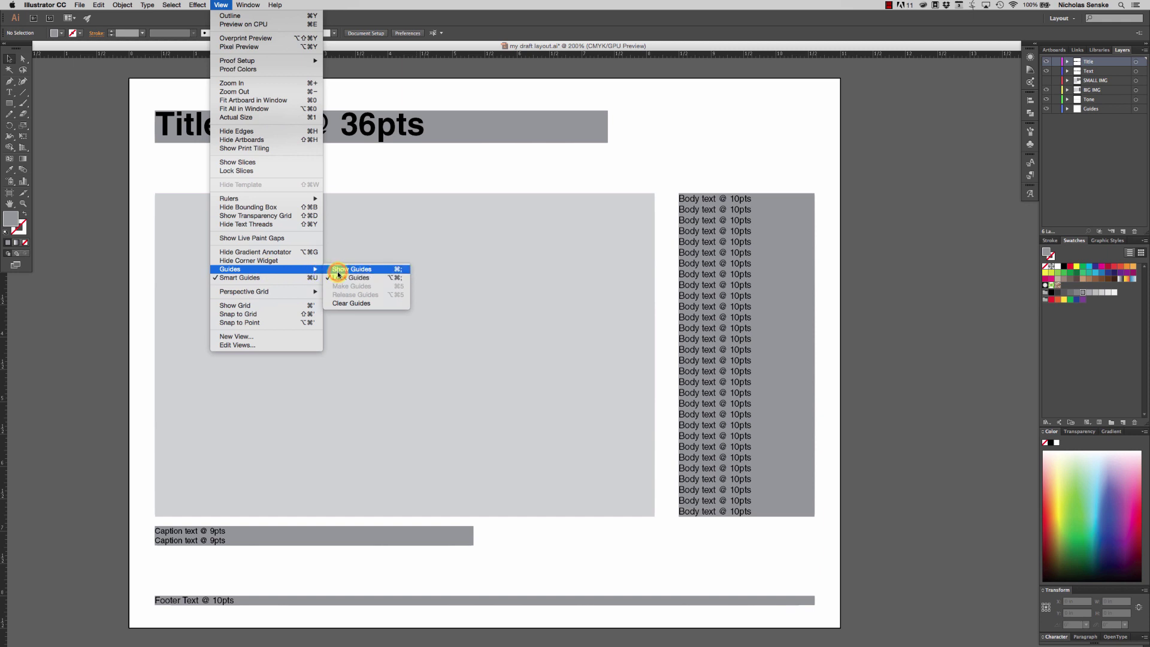
{"action": "left_click", "coordinate": [338, 268]}
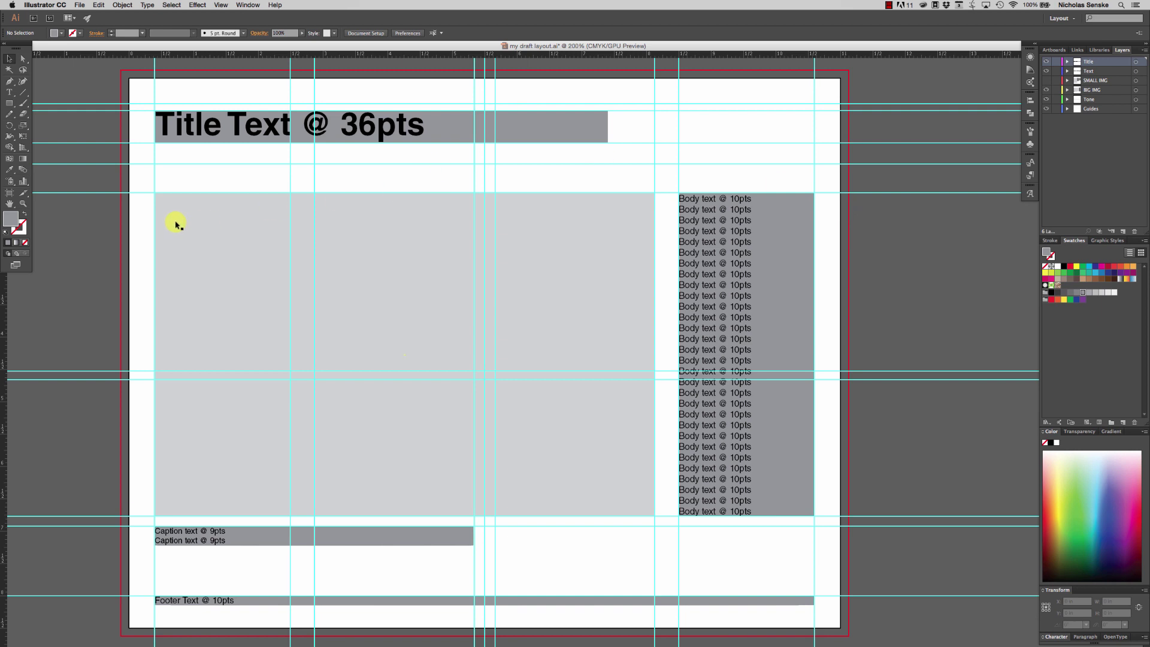
{"action": "left_click", "coordinate": [162, 196]}
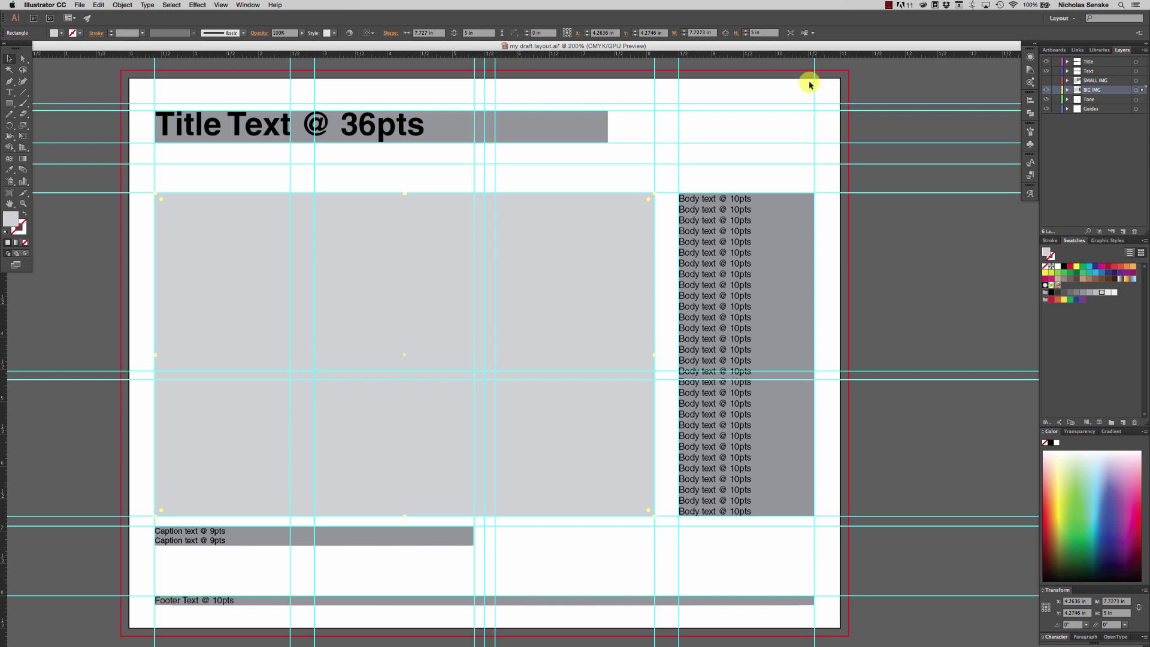
{"action": "left_click", "coordinate": [174, 103]}
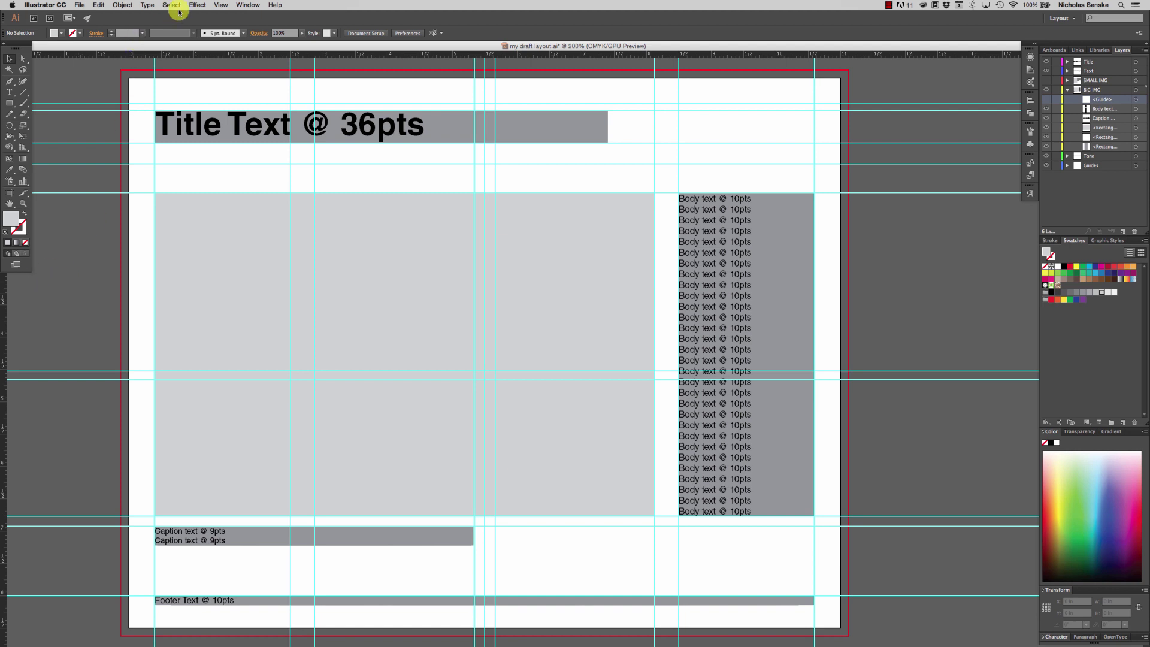
Hide the rulers, then show them again.
{"action": "left_click", "coordinate": [221, 5]}
{"action": "mouse_move", "coordinate": [308, 198]}
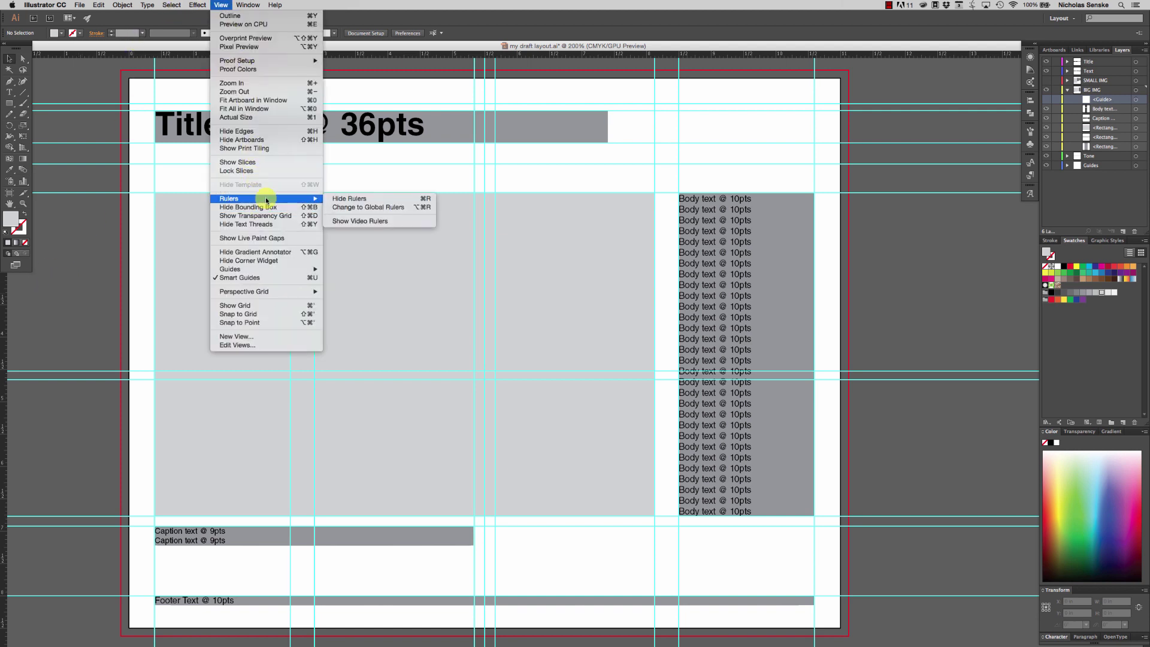
{"action": "left_click", "coordinate": [353, 198]}
{"action": "left_click", "coordinate": [220, 5]}
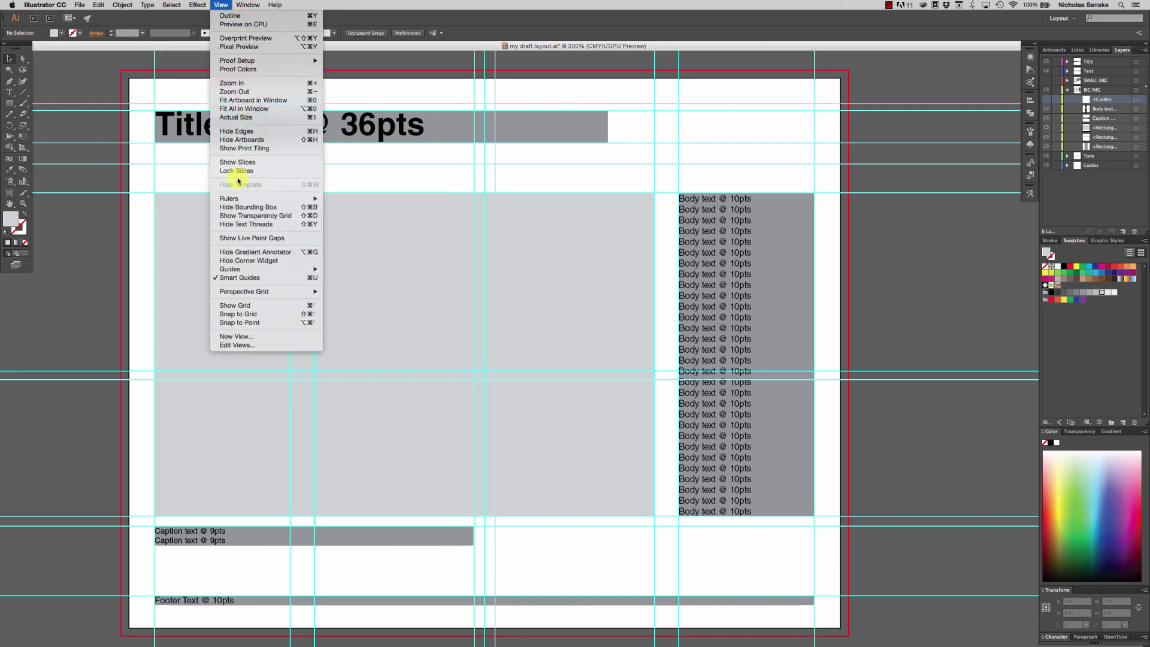
{"action": "mouse_move", "coordinate": [233, 196]}
{"action": "left_click", "coordinate": [334, 199]}
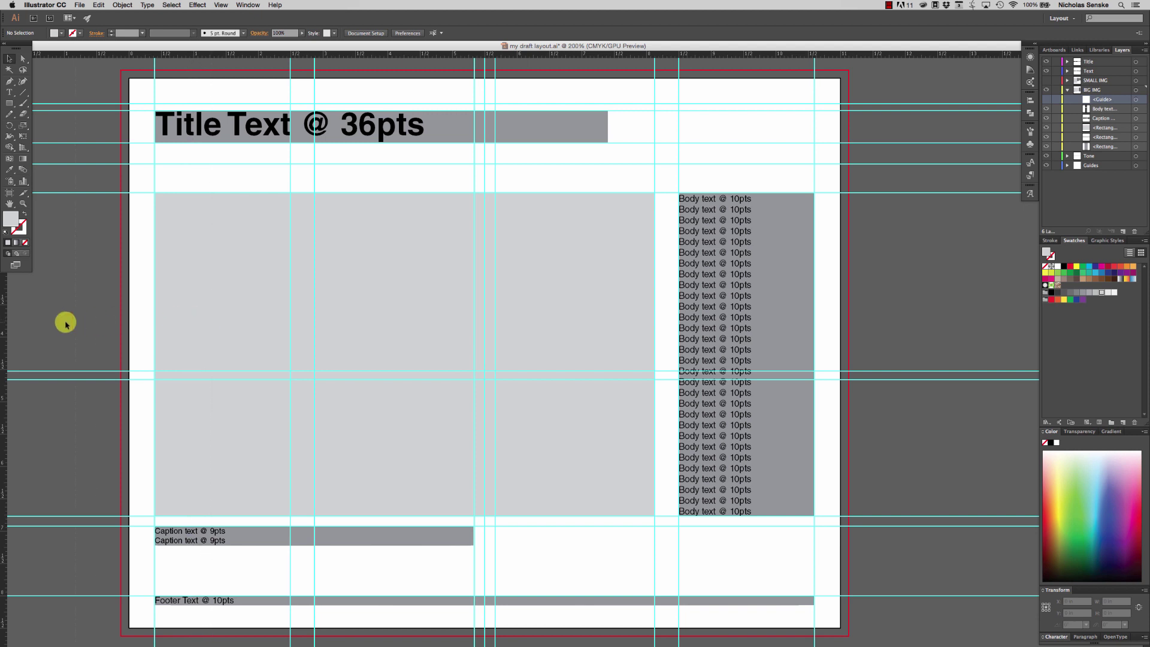
{"action": "left_click_drag", "start_coordinate": [5, 324], "coordinate": [211, 317]}
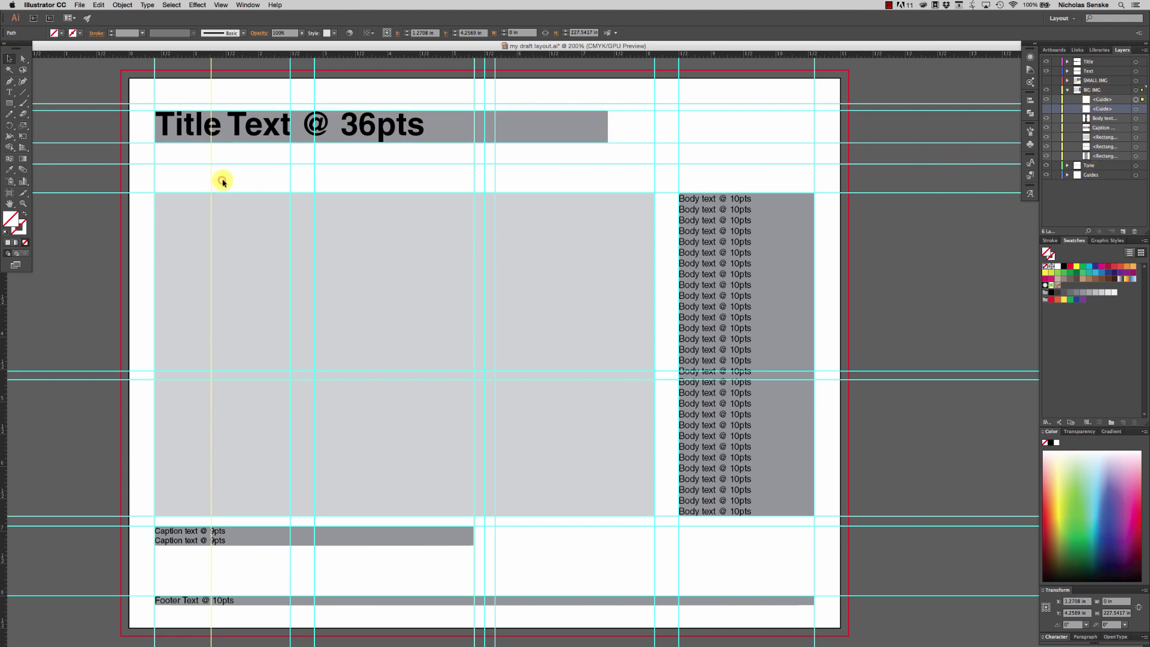
{"action": "left_click", "coordinate": [201, 179]}
{"action": "left_click", "coordinate": [211, 175]}
{"action": "left_click", "coordinate": [437, 35]}
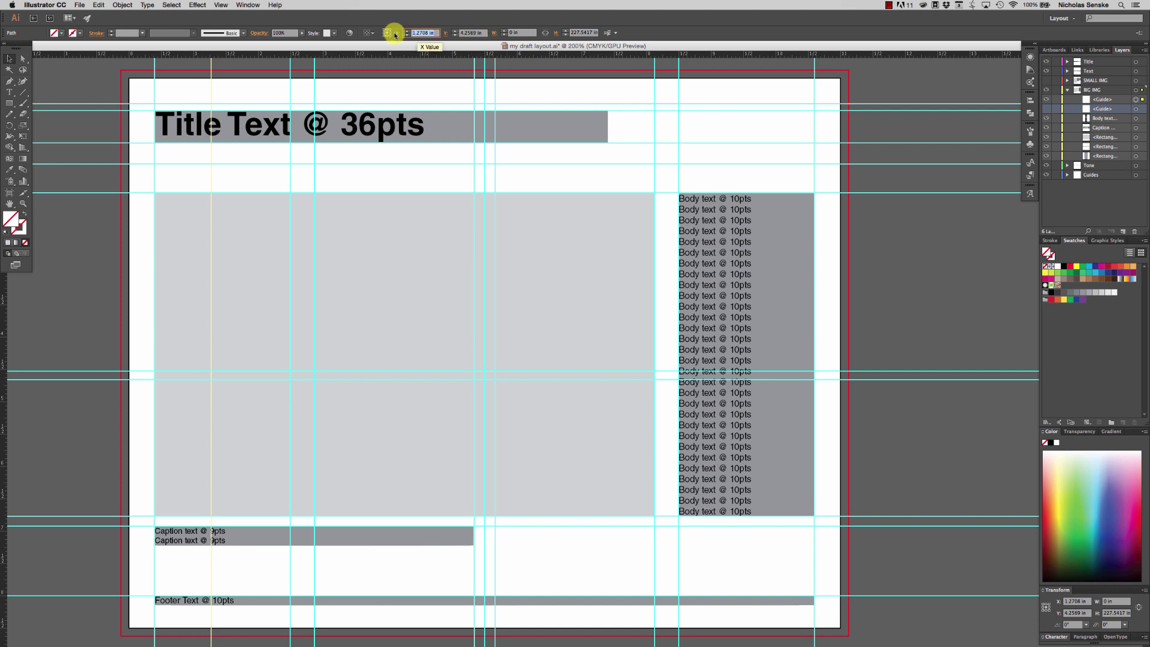
{"action": "type", "text": "1"}
{"action": "key", "text": "Return"}
{"action": "left_click", "coordinate": [223, 176]}
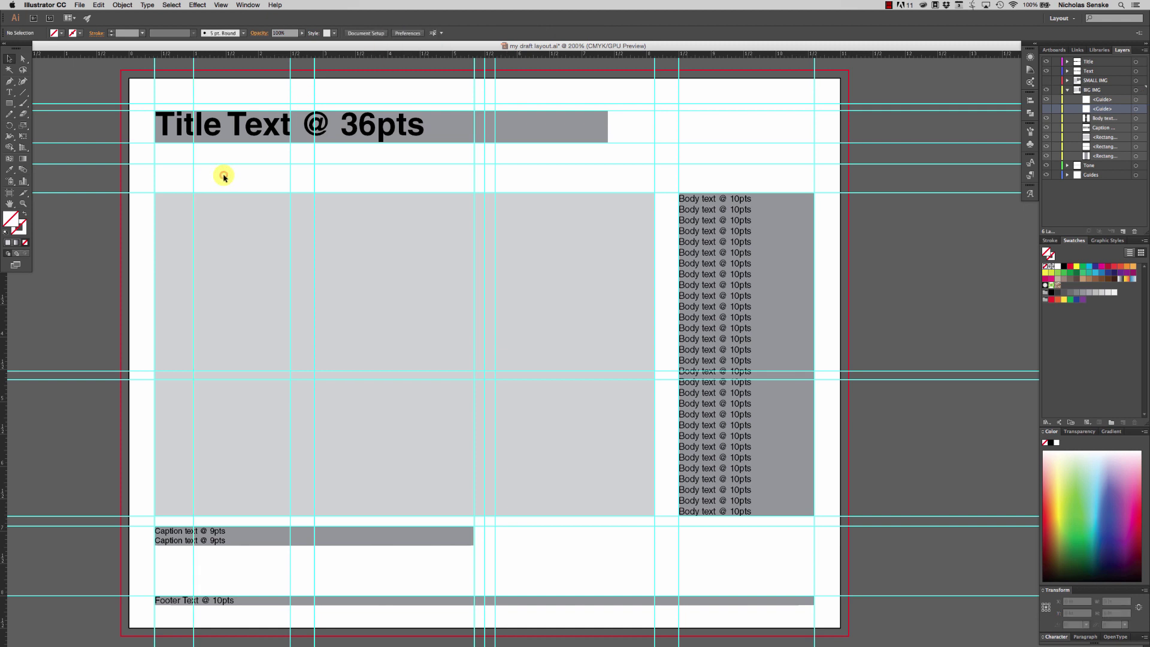
{"action": "left_click", "coordinate": [179, 186]}
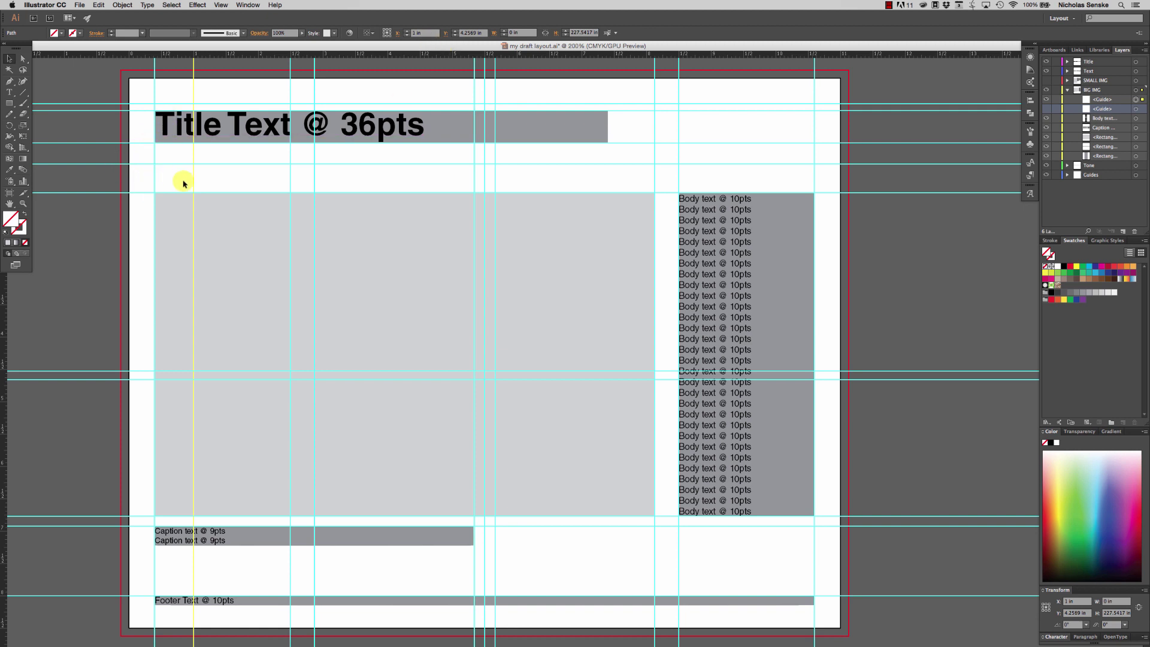
{"action": "left_click_drag", "start_coordinate": [192, 179], "coordinate": [744, 173]}
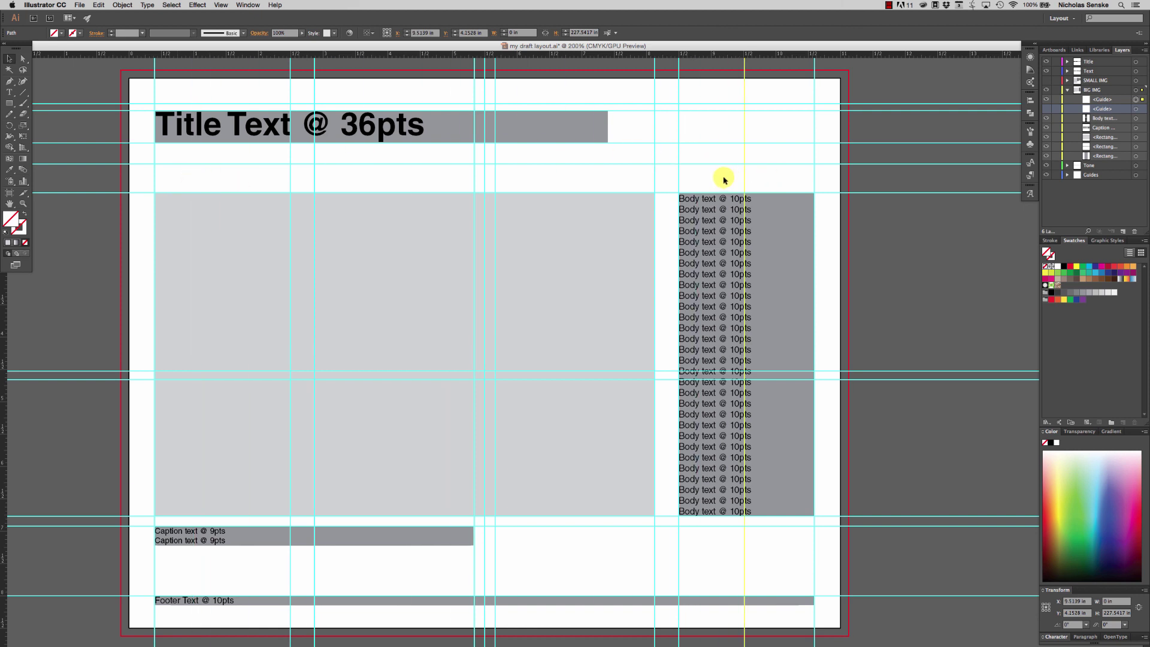
{"action": "left_click", "coordinate": [429, 32]}
{"action": "type", "text": "10"}
{"action": "key", "text": "Return"}
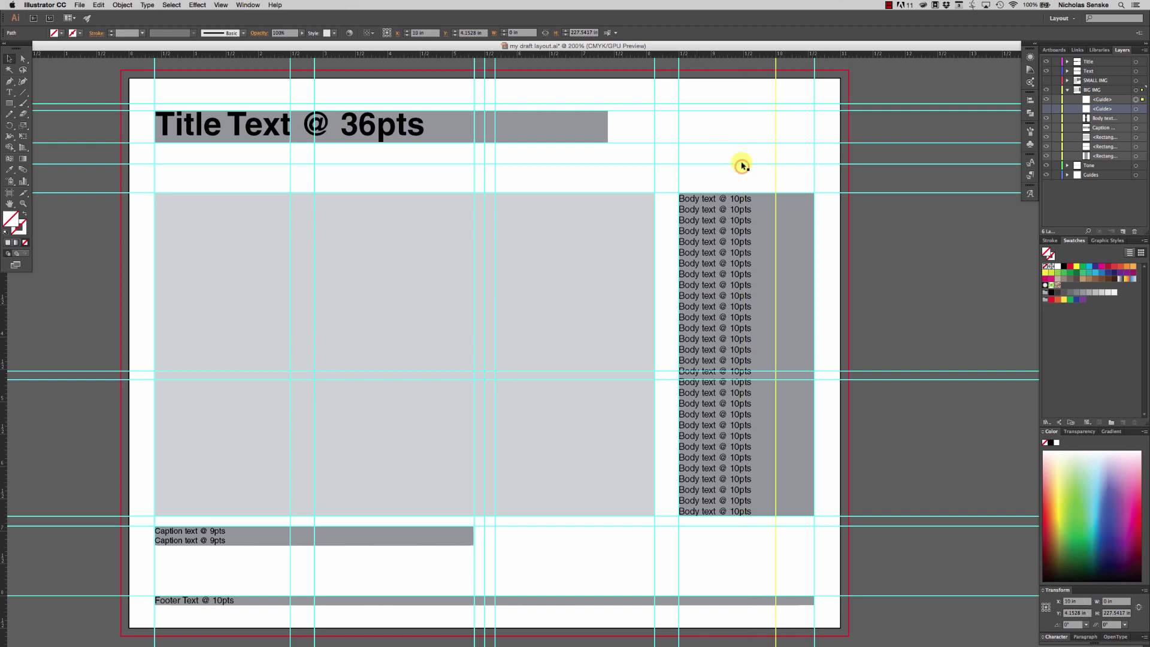
{"action": "key", "text": "Delete"}
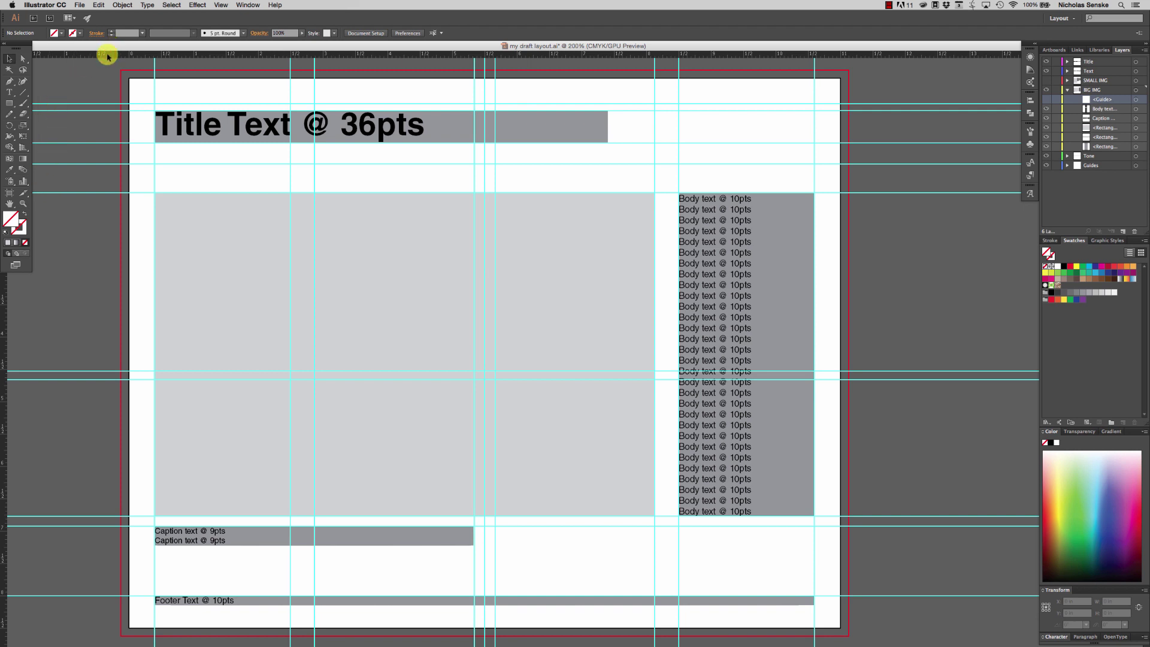
{"action": "left_click_drag", "start_coordinate": [108, 57], "coordinate": [82, 313]}
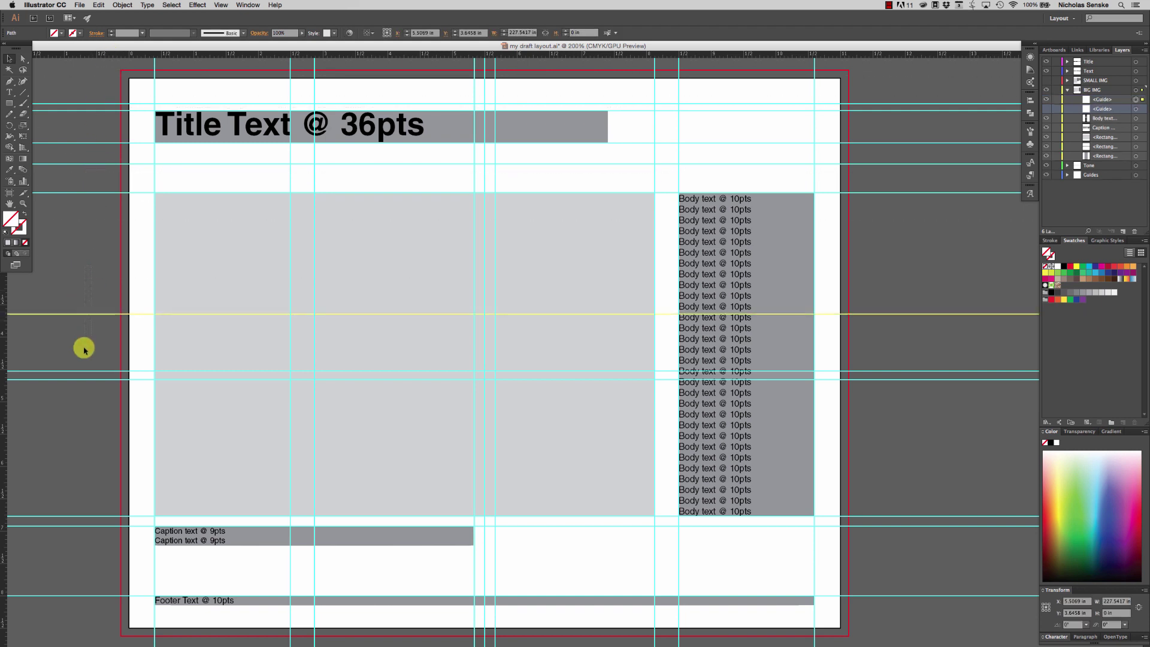
{"action": "key", "text": "Delete"}
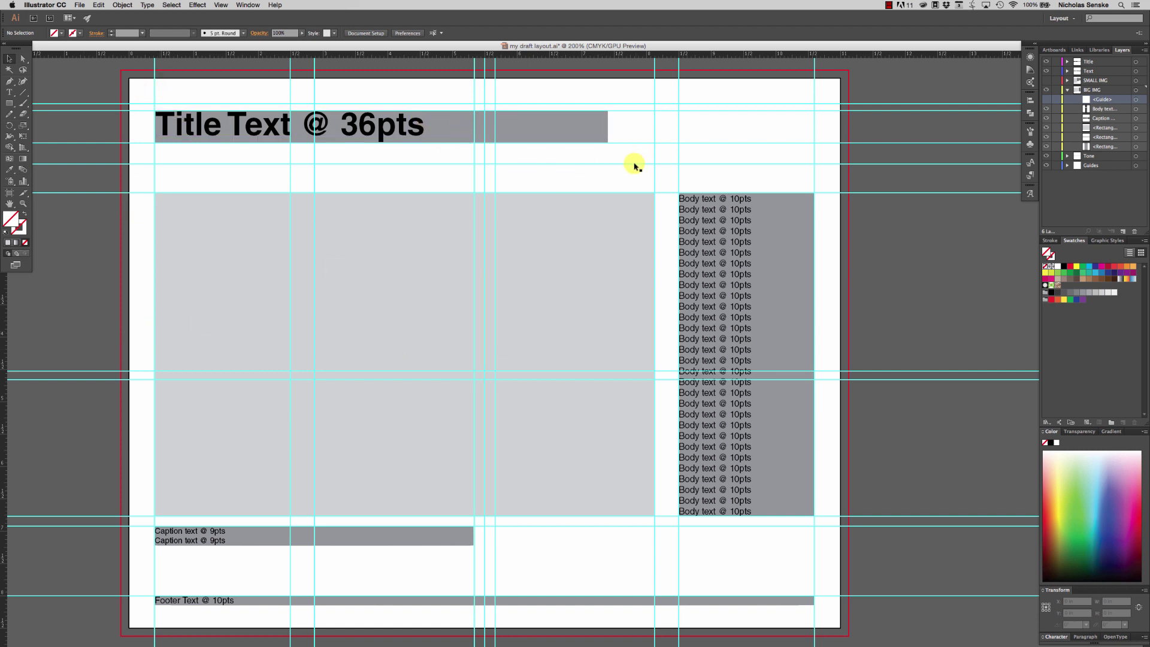
{"action": "left_click", "coordinate": [139, 143]}
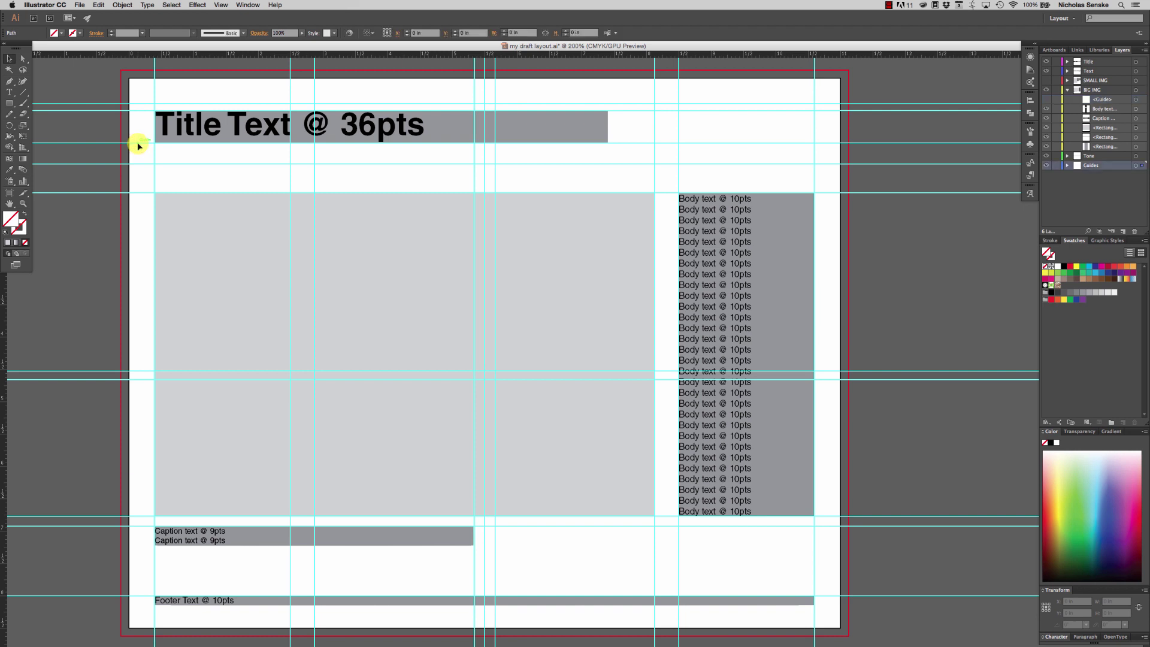
{"action": "left_click", "coordinate": [467, 33]}
{"action": "left_click", "coordinate": [234, 154]}
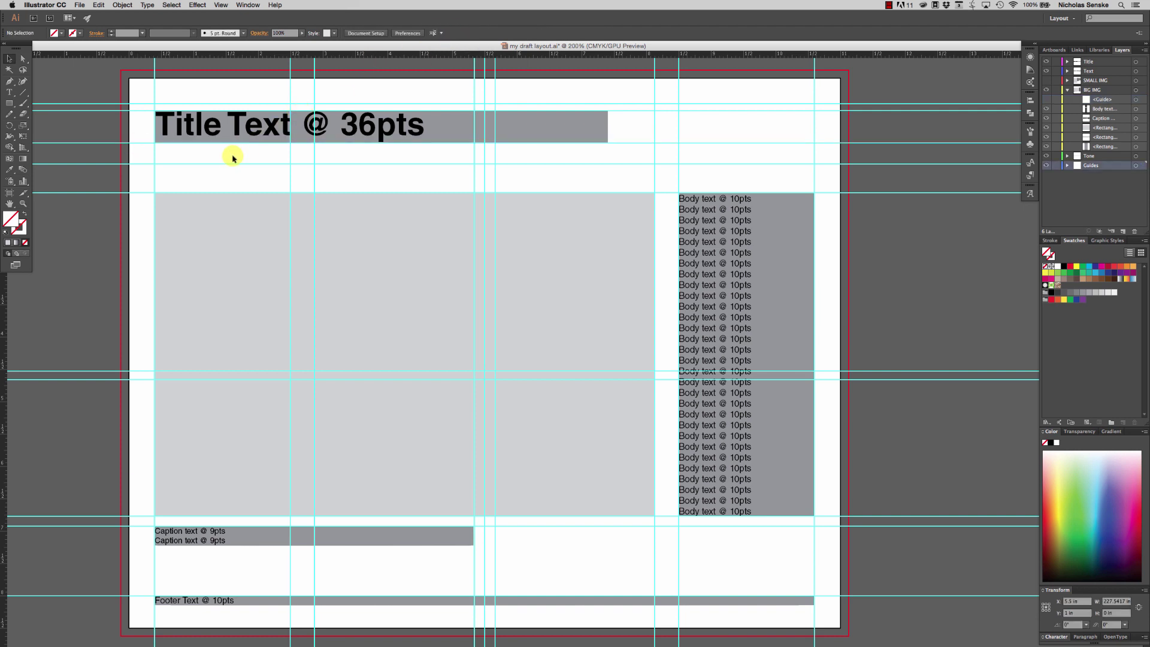
{"action": "left_click", "coordinate": [308, 120]}
{"action": "left_click", "coordinate": [192, 119]}
{"action": "left_click", "coordinate": [269, 126]}
{"action": "left_click", "coordinate": [206, 121]}
{"action": "left_click", "coordinate": [381, 140]}
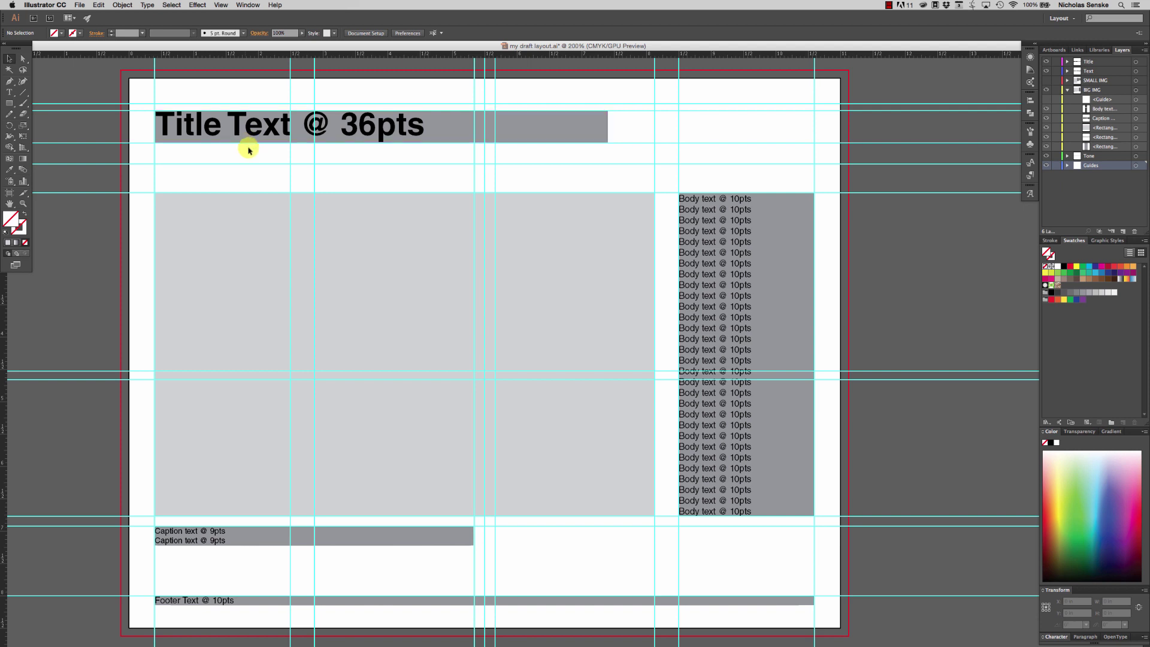
{"action": "left_click", "coordinate": [144, 194]}
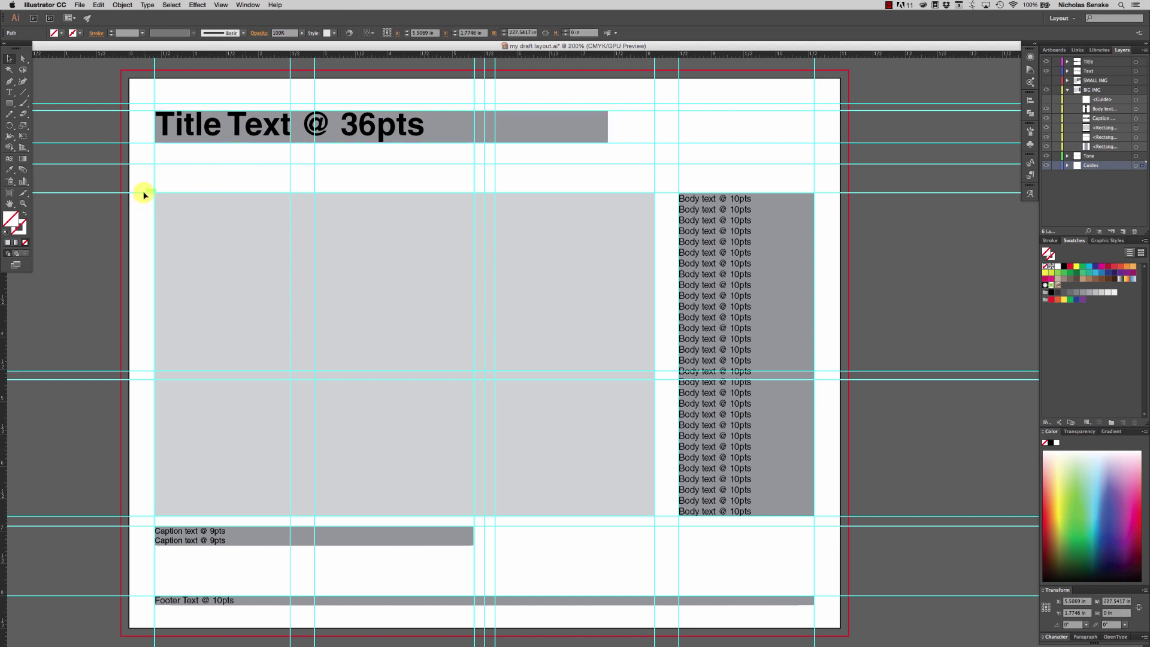
{"action": "left_click", "coordinate": [421, 33]}
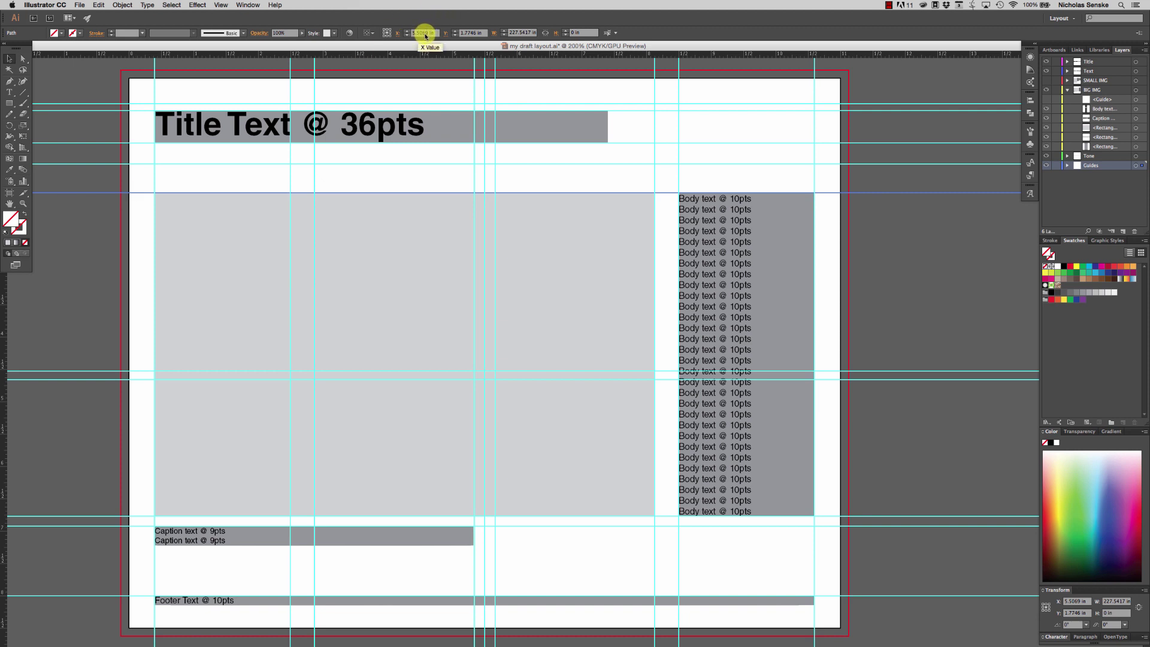
{"action": "left_click", "coordinate": [156, 179]}
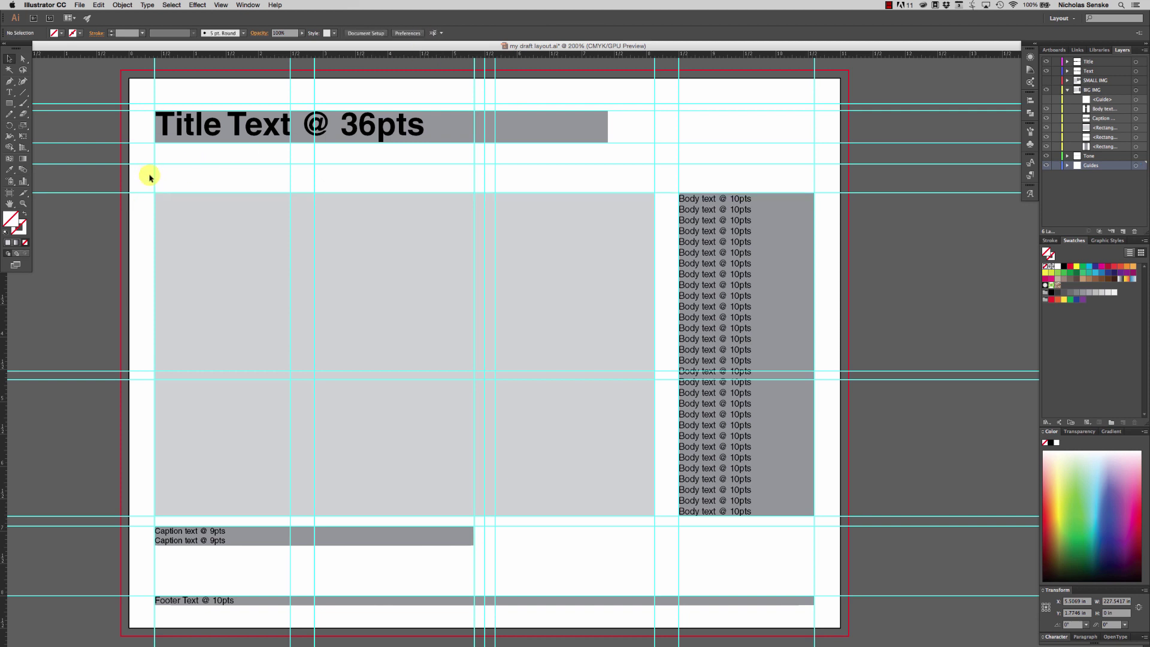
{"action": "left_click", "coordinate": [204, 218]}
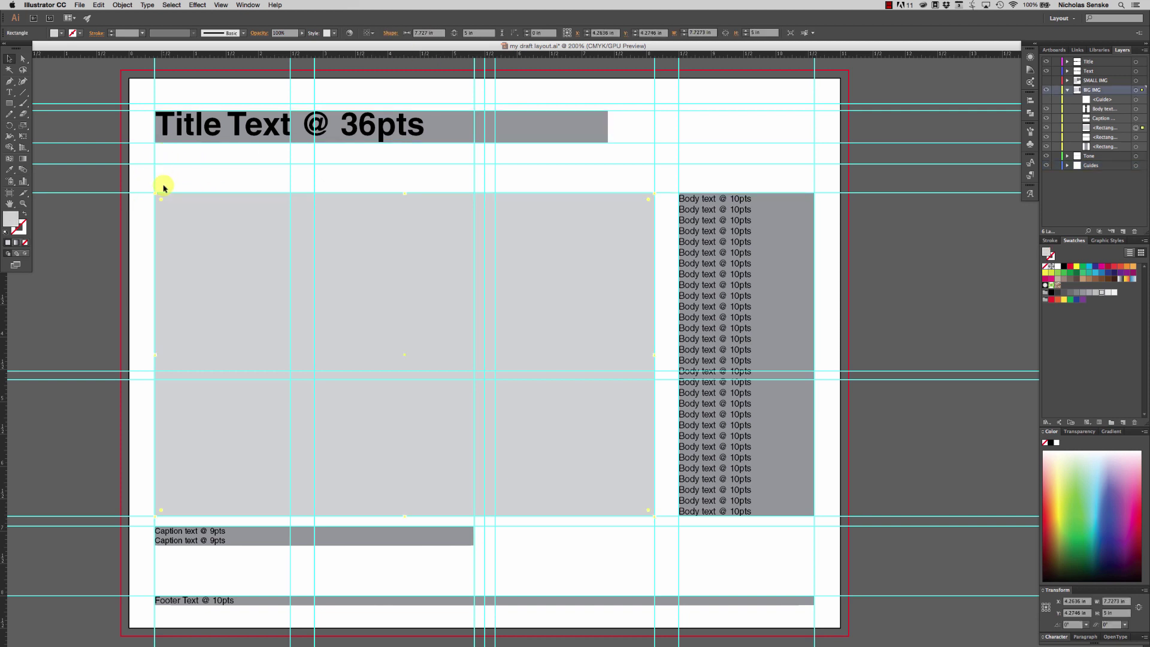
{"action": "left_click", "coordinate": [143, 143]}
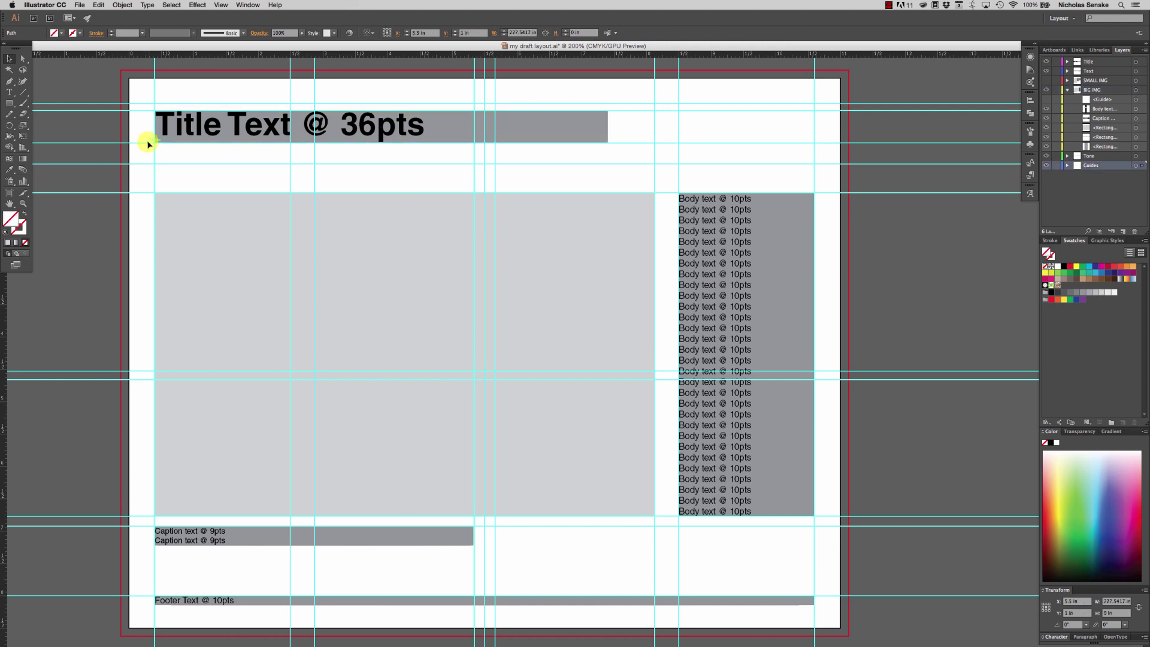
{"action": "left_click", "coordinate": [146, 192]}
{"action": "left_click", "coordinate": [214, 178]}
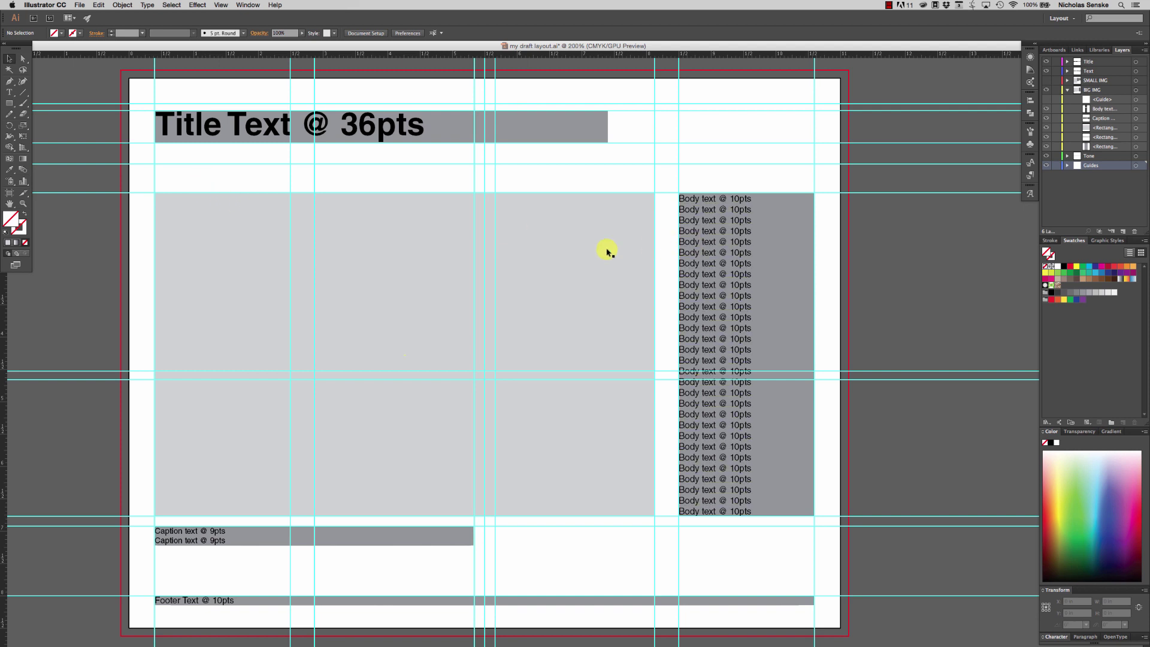
{"action": "left_click", "coordinate": [358, 231]}
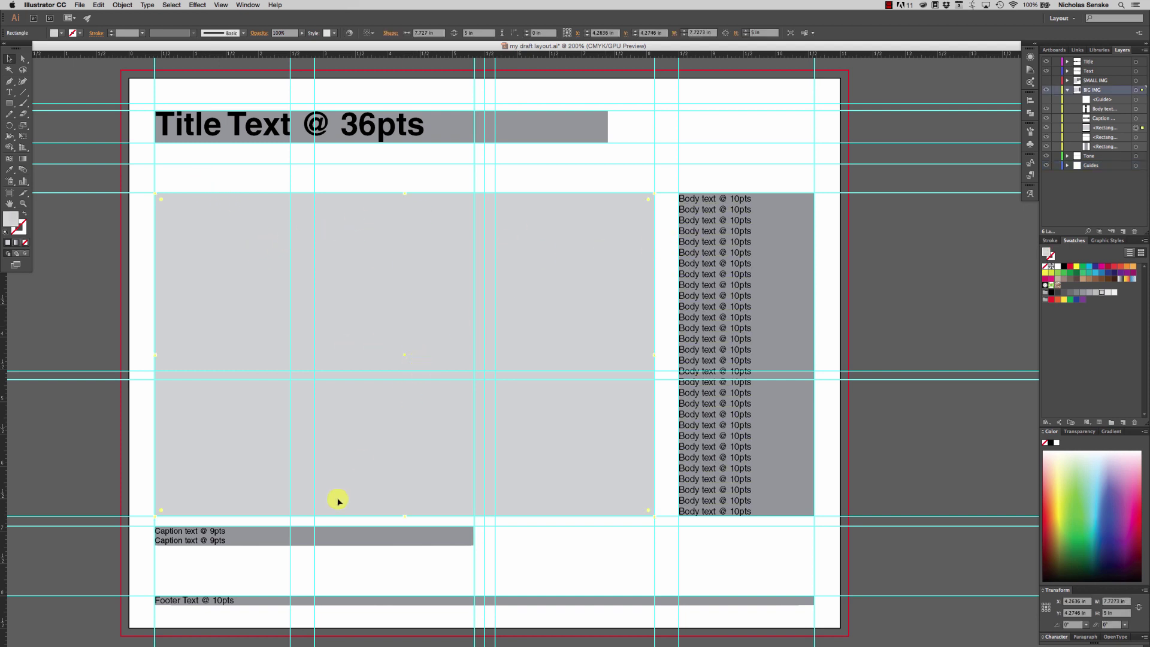
{"action": "left_click", "coordinate": [525, 526]}
{"action": "left_click", "coordinate": [526, 526]}
{"action": "left_click_drag", "start_coordinate": [531, 525], "coordinate": [239, 534]}
{"action": "left_click", "coordinate": [240, 533]}
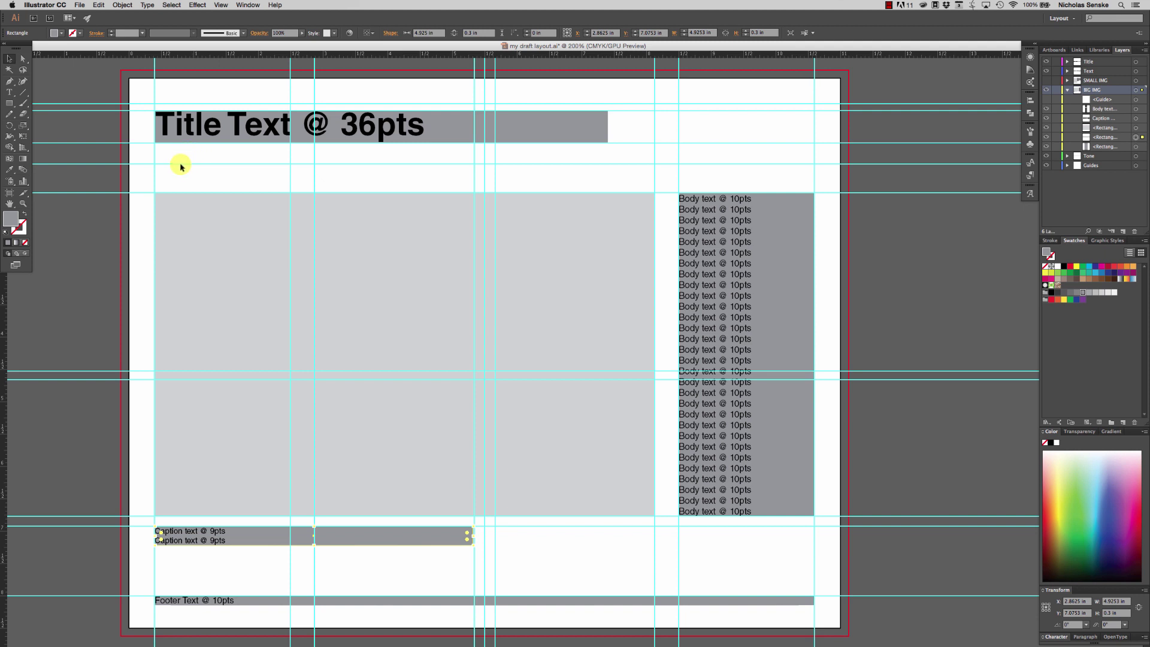
{"action": "left_click", "coordinate": [179, 523]}
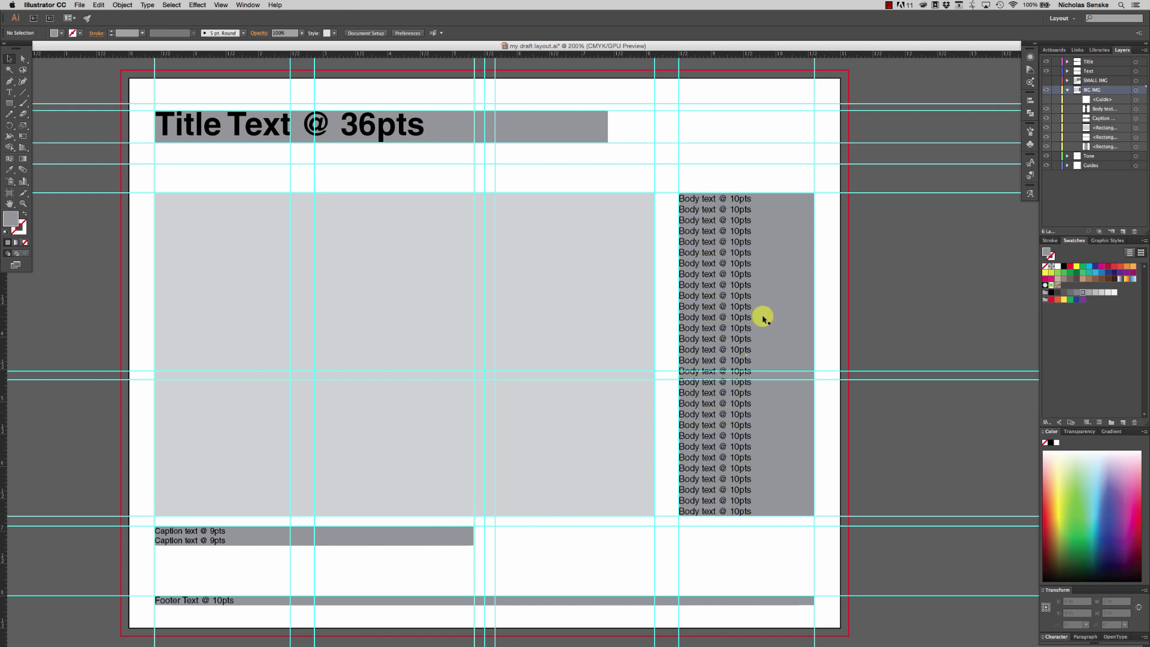
{"action": "left_click", "coordinate": [785, 250]}
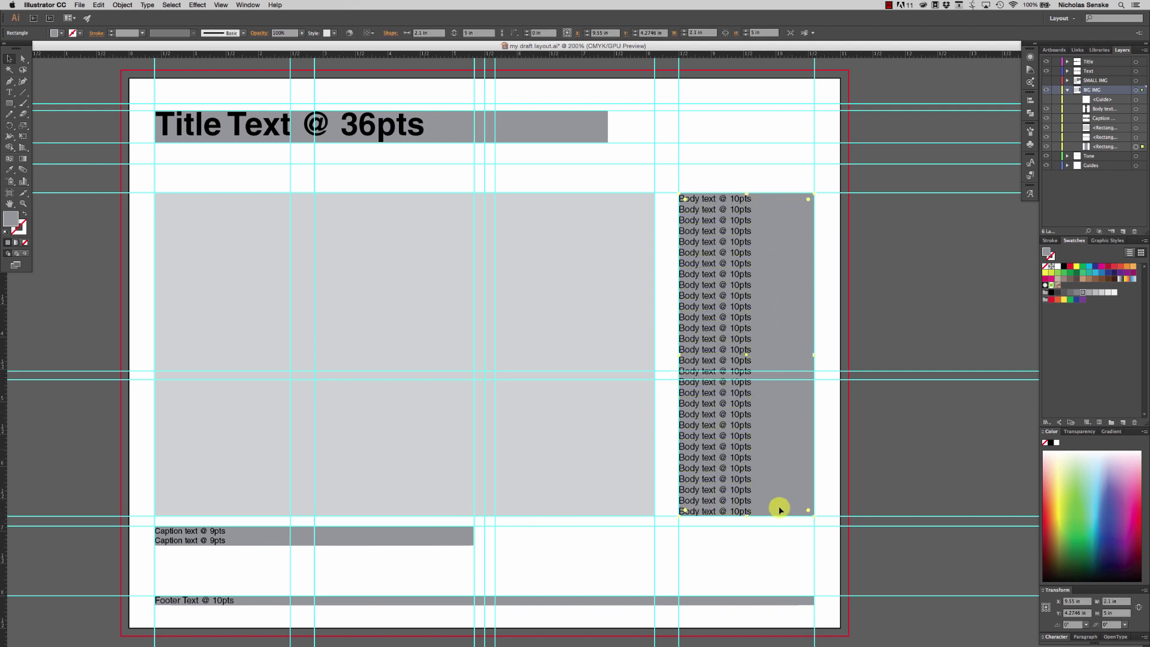
{"action": "left_click", "coordinate": [821, 264]}
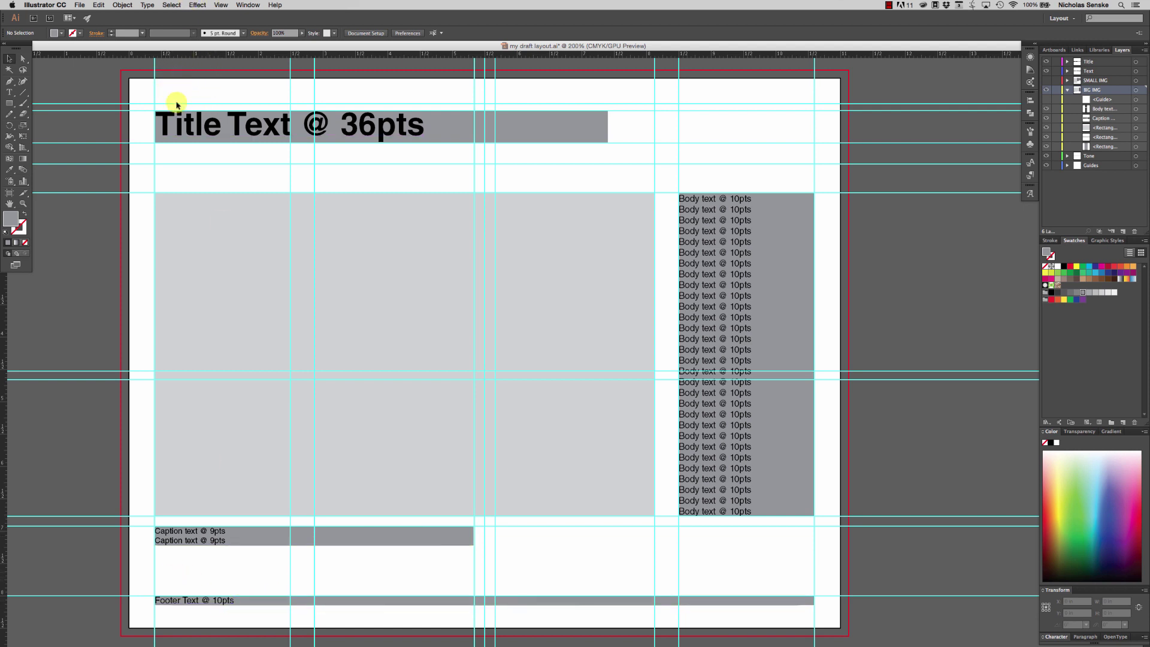
{"action": "left_click", "coordinate": [262, 602]}
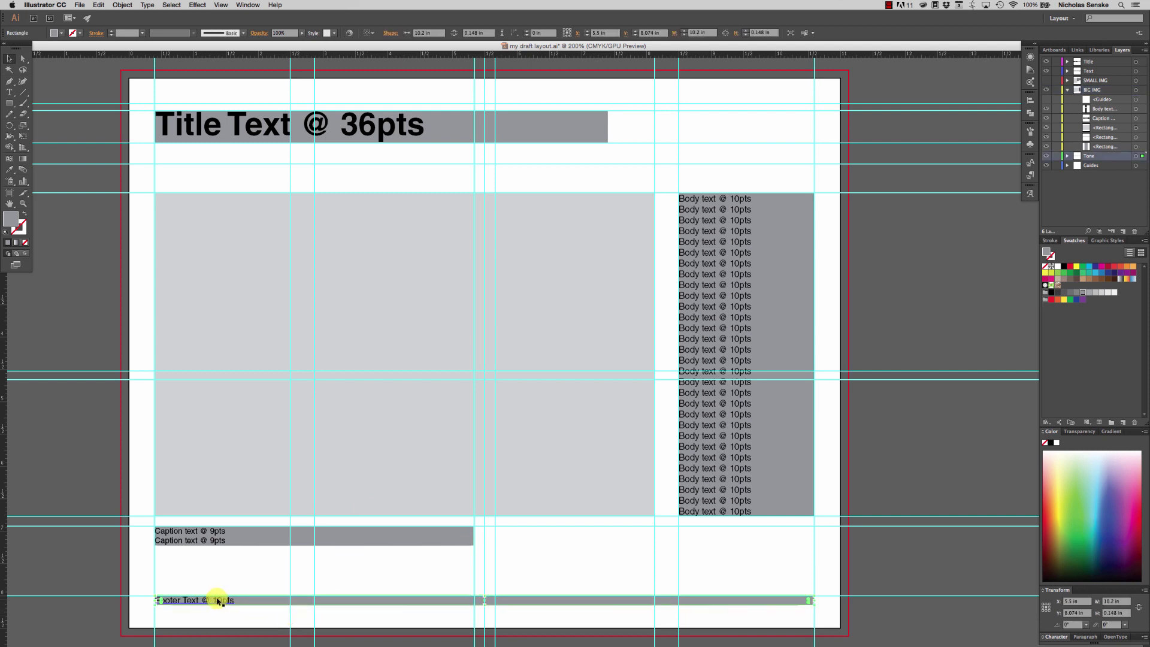
{"action": "left_click", "coordinate": [250, 573]}
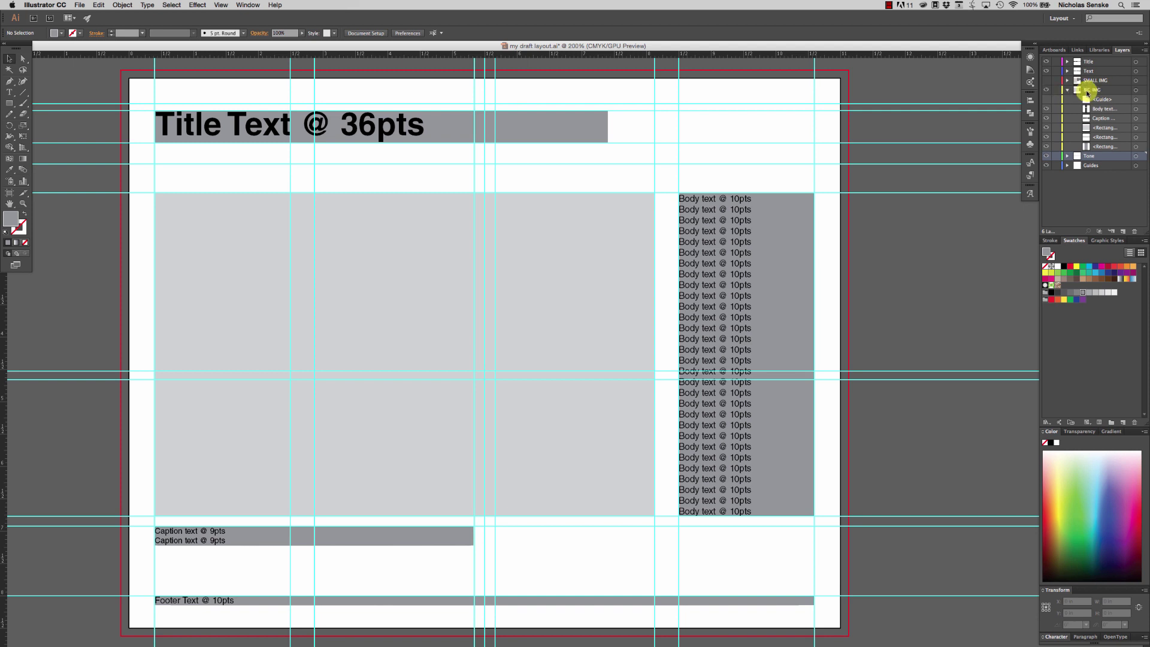
{"action": "left_click", "coordinate": [1046, 90]}
{"action": "left_click", "coordinate": [1046, 90]}
{"action": "left_click", "coordinate": [1048, 88]}
{"action": "left_click", "coordinate": [1047, 87]}
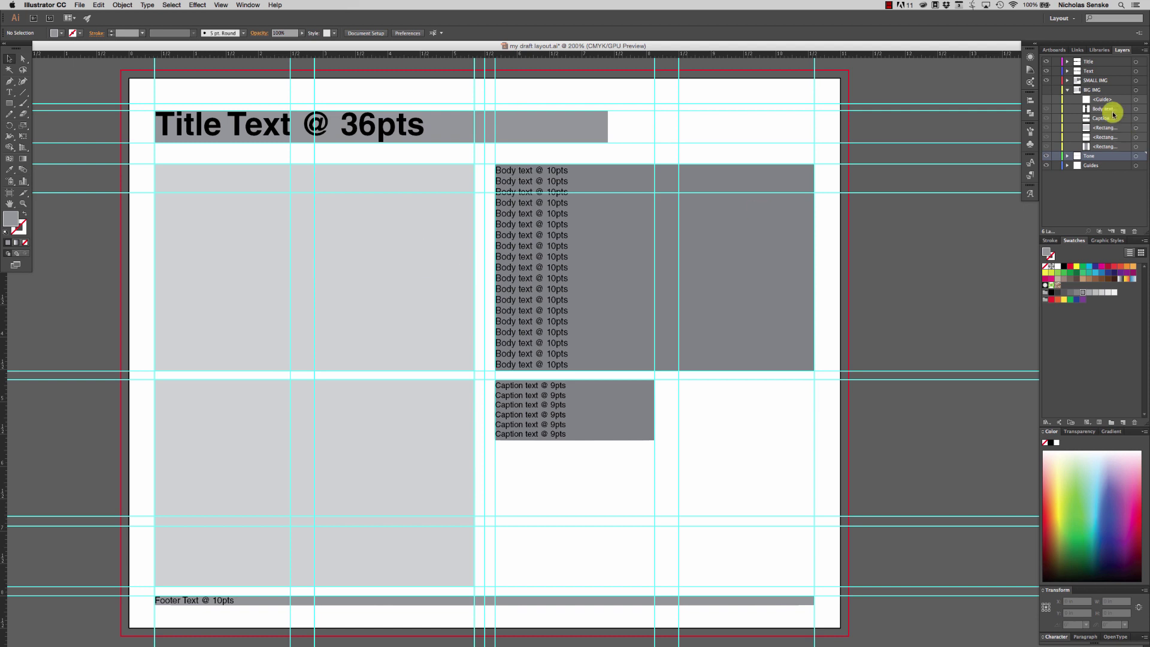
{"action": "left_click", "coordinate": [1046, 90]}
{"action": "left_click", "coordinate": [1046, 80]}
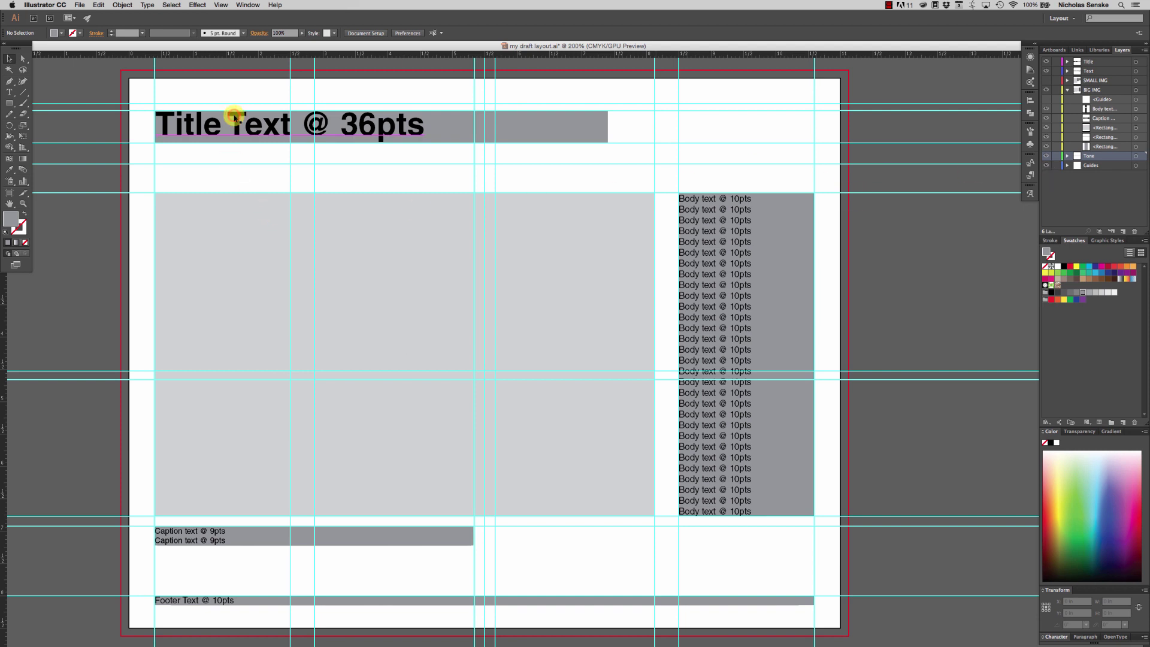
{"action": "left_click", "coordinate": [288, 137]}
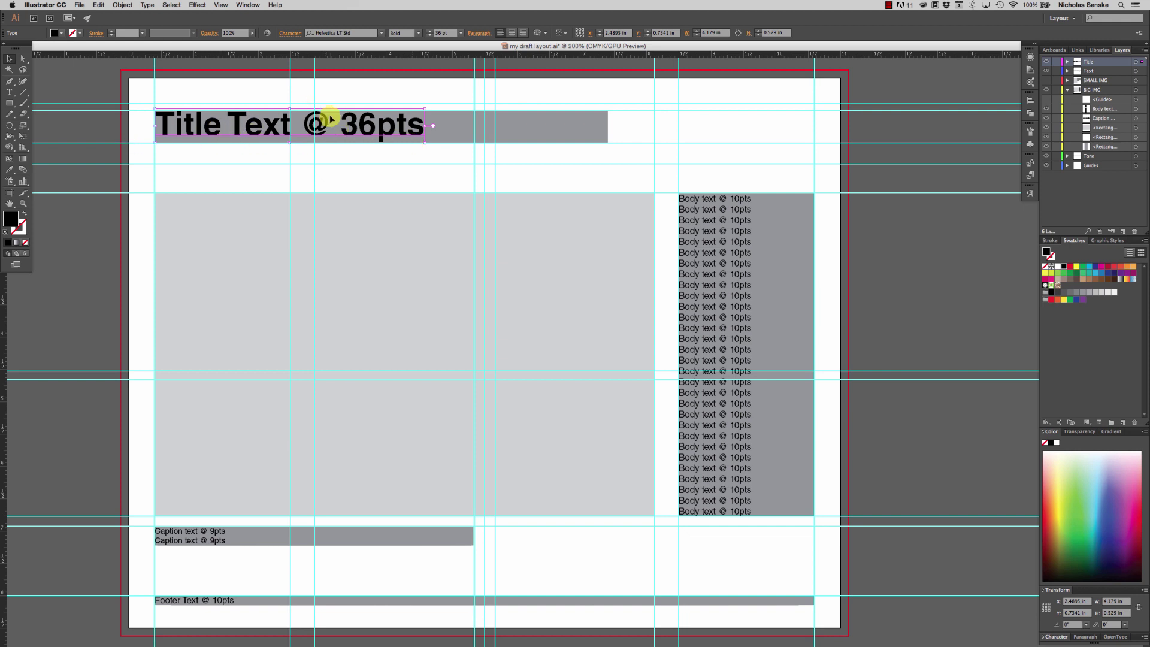
{"action": "left_click", "coordinate": [611, 155]}
{"action": "left_click", "coordinate": [731, 212]}
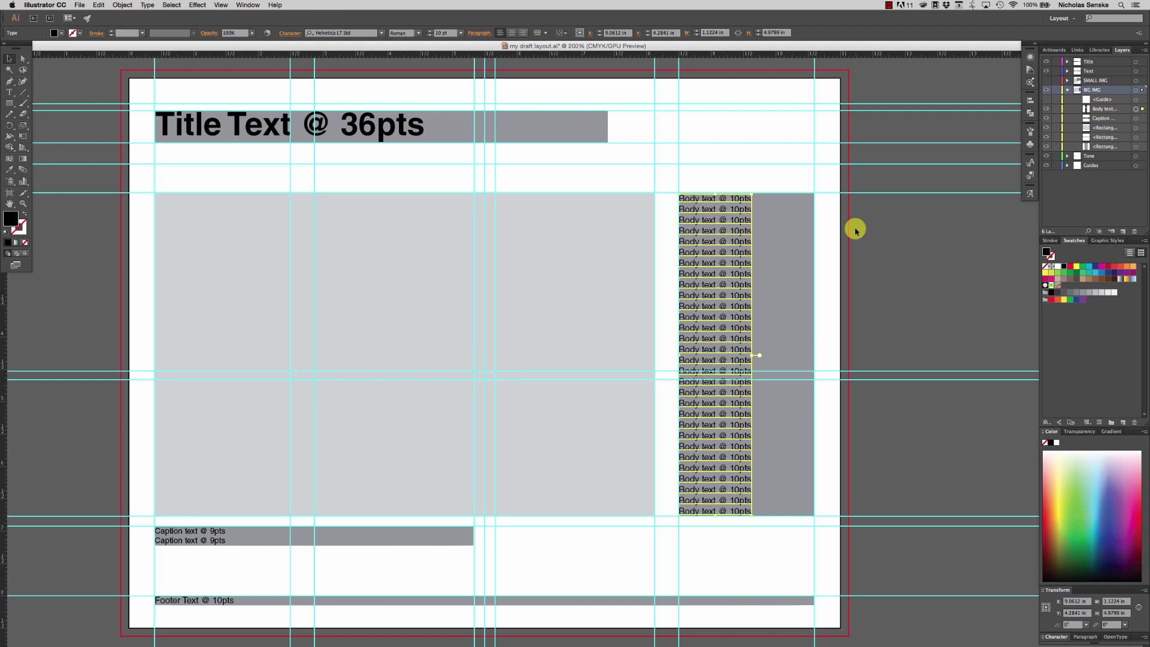
{"action": "left_click", "coordinate": [761, 174]}
{"action": "left_click", "coordinate": [746, 205]}
{"action": "left_click", "coordinate": [291, 33]}
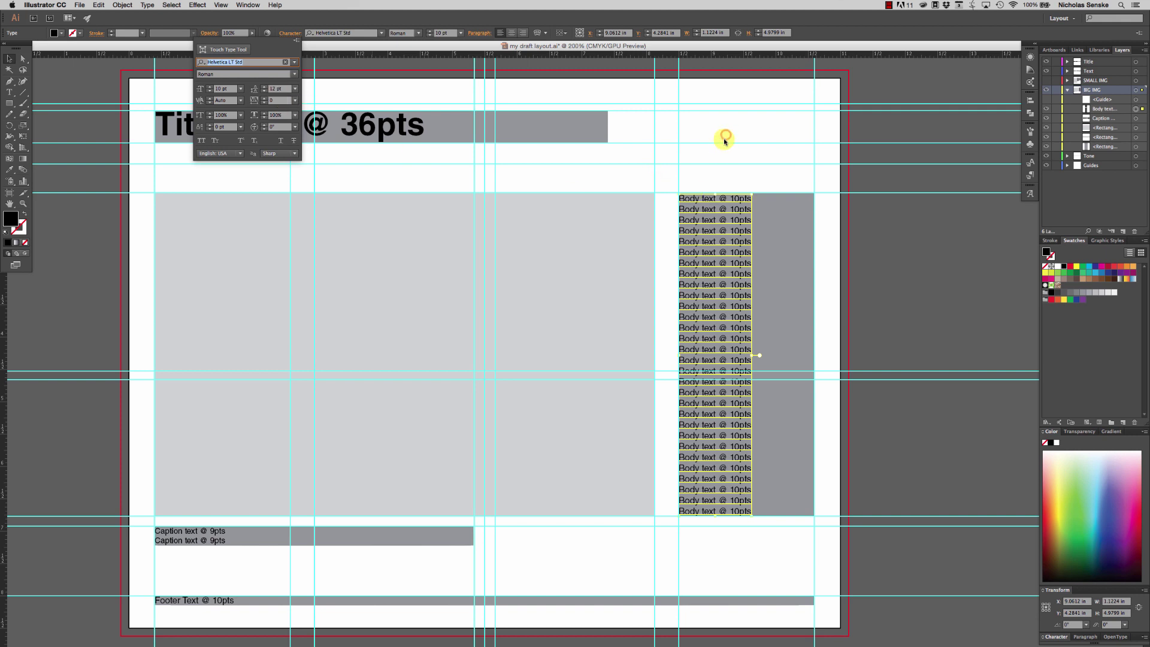
{"action": "left_click", "coordinate": [726, 174]}
{"action": "left_click", "coordinate": [741, 187]}
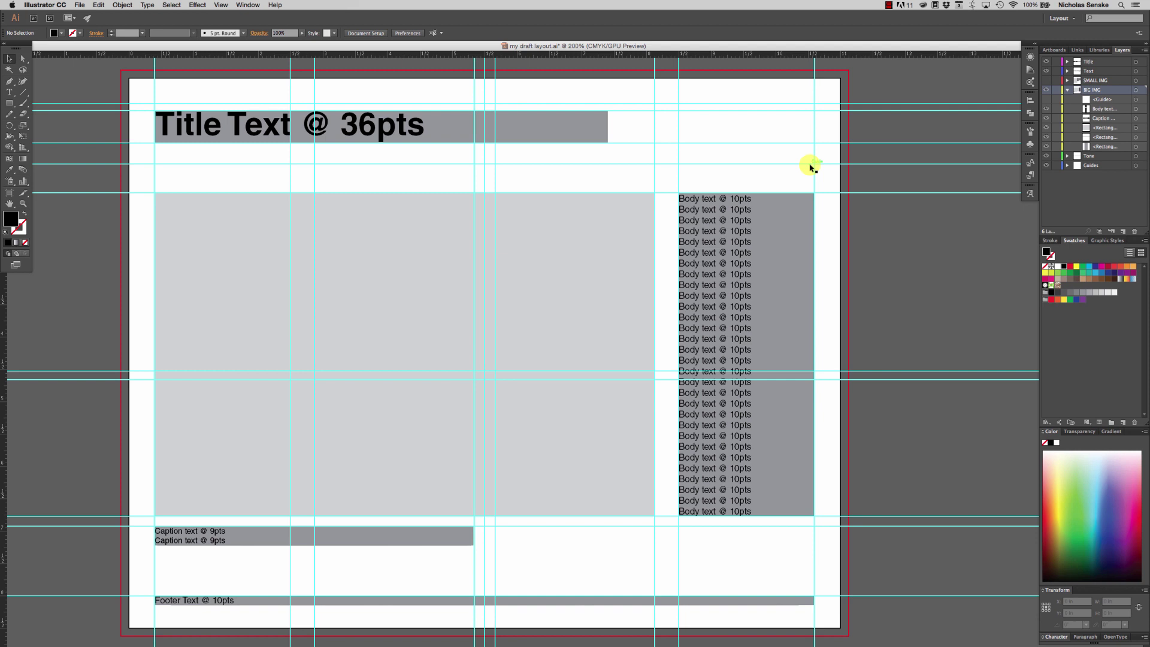
{"action": "left_click", "coordinate": [739, 216]}
{"action": "left_click", "coordinate": [759, 178]}
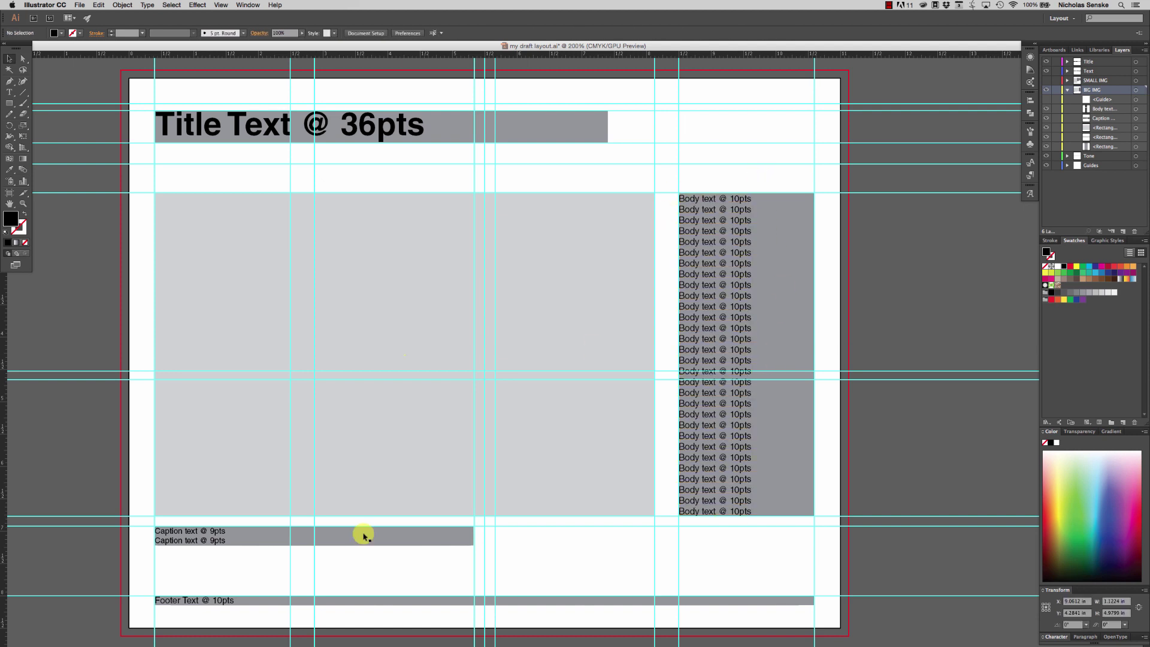
{"action": "left_click", "coordinate": [222, 544]}
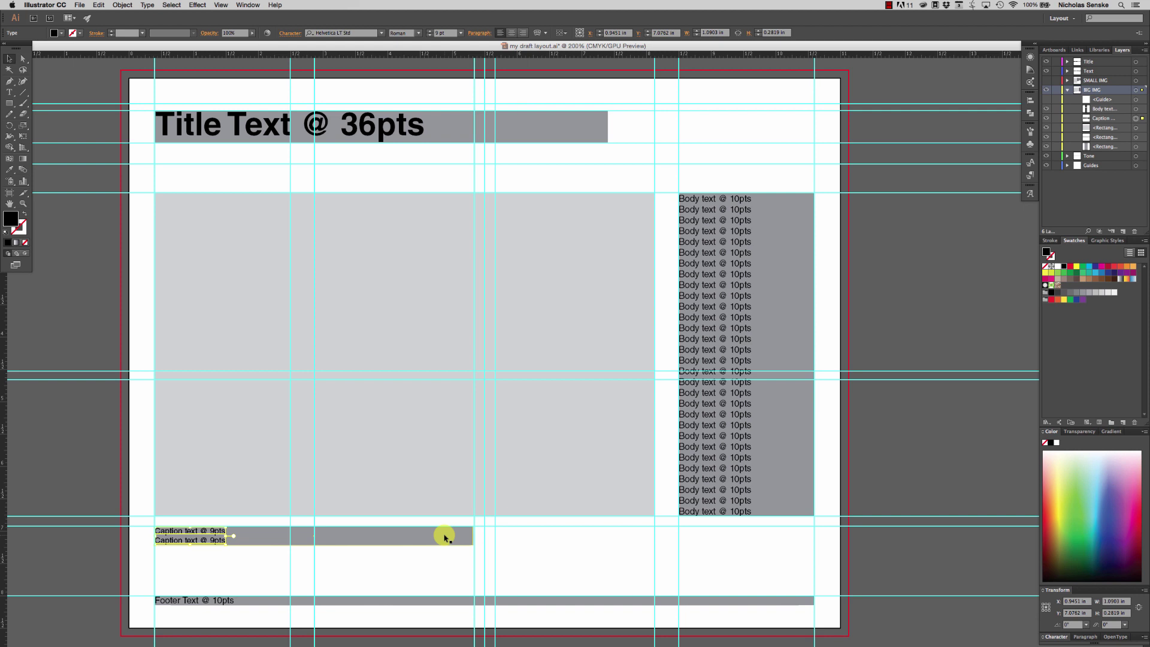
{"action": "left_click", "coordinate": [509, 539]}
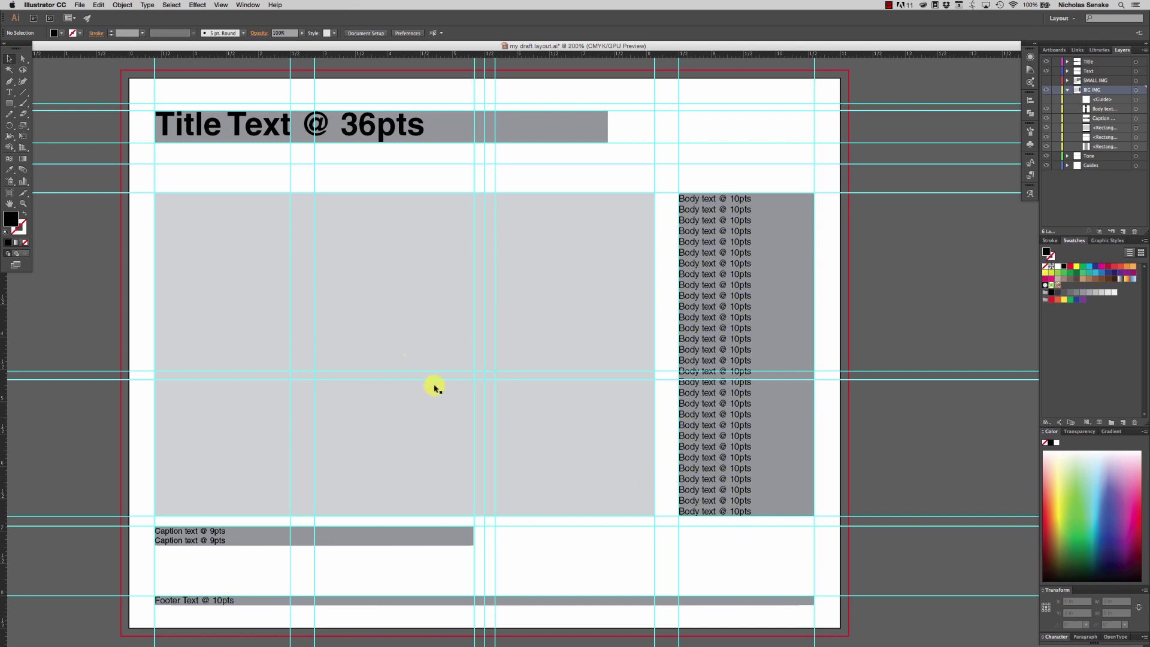
{"action": "left_click_drag", "start_coordinate": [563, 352], "coordinate": [688, 374]}
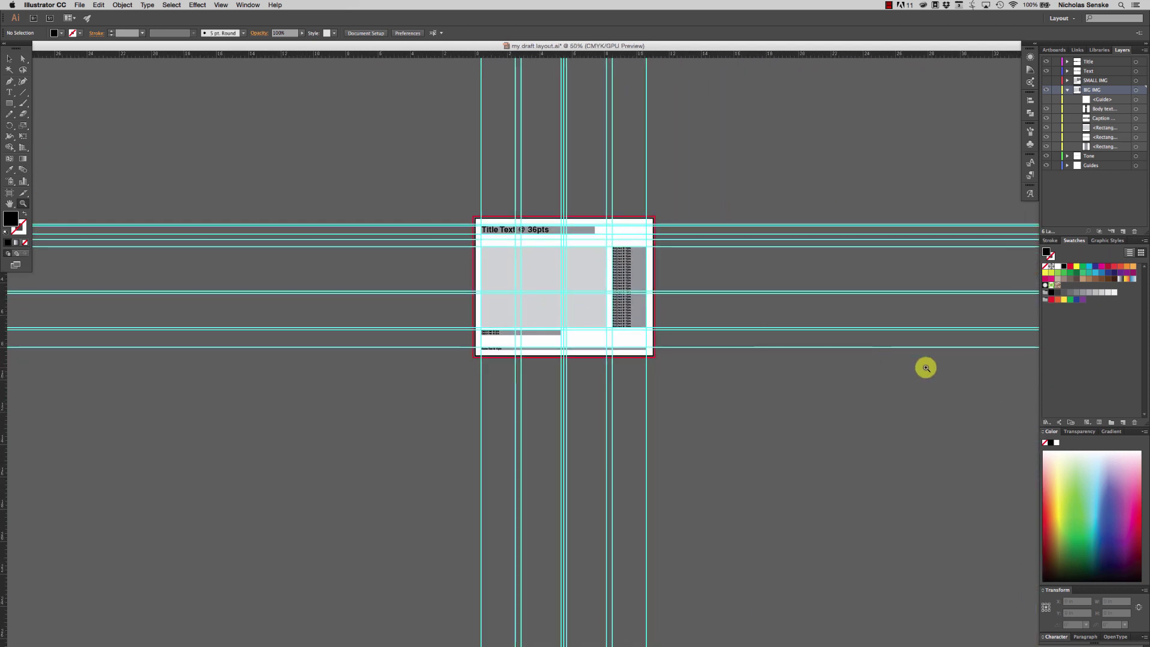
Zoom in on the page, toggle the BIG IMG layer, and hide the Title layer.
{"action": "left_click", "coordinate": [578, 277]}
{"action": "left_click", "coordinate": [580, 279]}
{"action": "left_click_drag", "start_coordinate": [585, 441], "coordinate": [546, 207]}
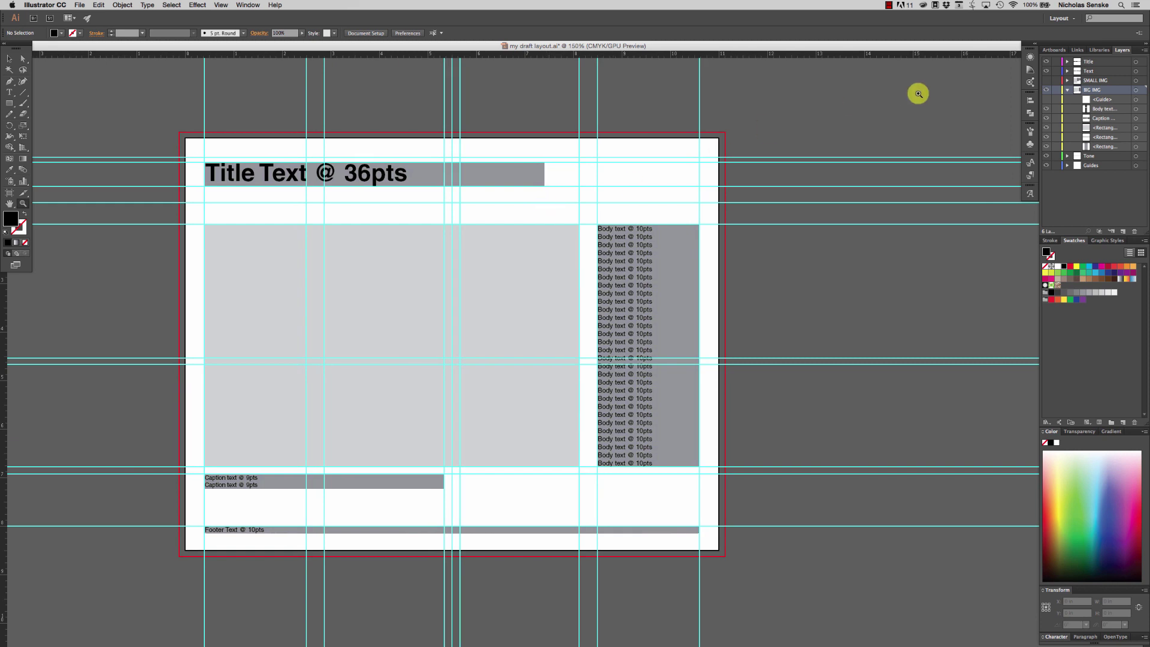
{"action": "left_click", "coordinate": [1046, 90]}
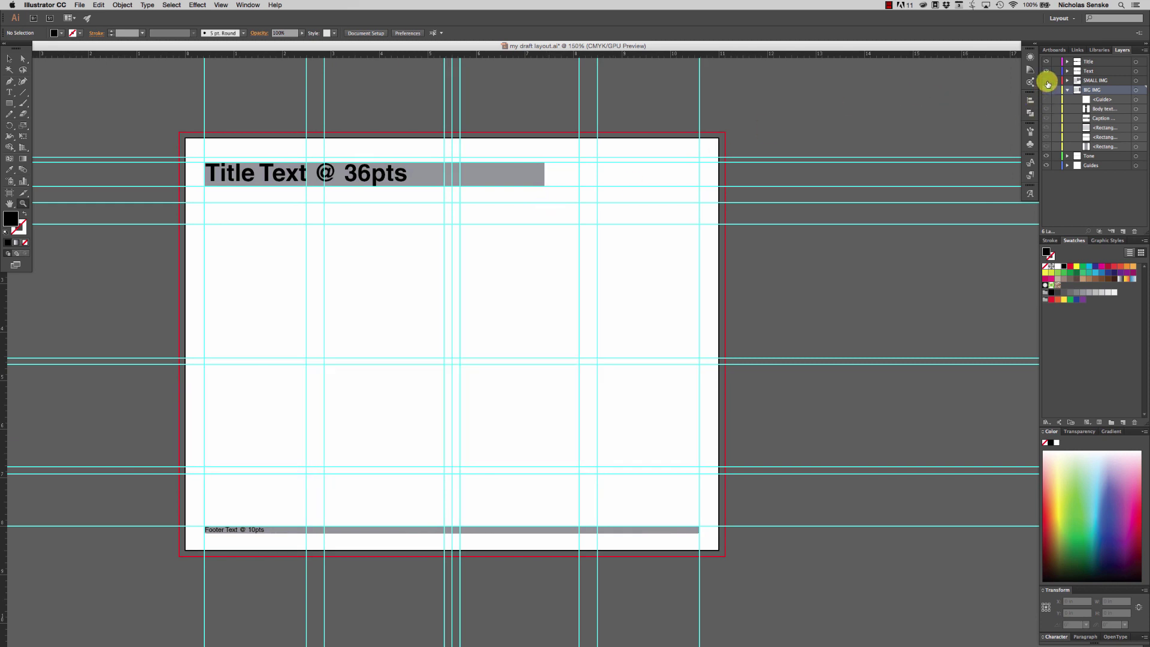
{"action": "left_click", "coordinate": [1047, 87]}
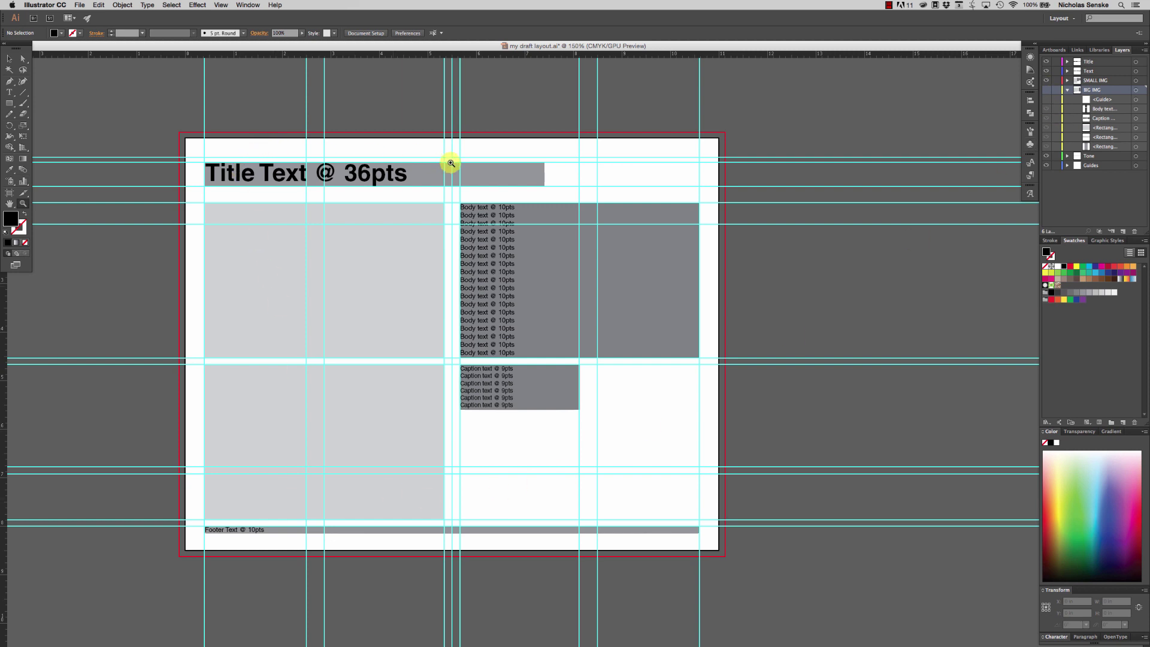
{"action": "left_click", "coordinate": [1046, 63]}
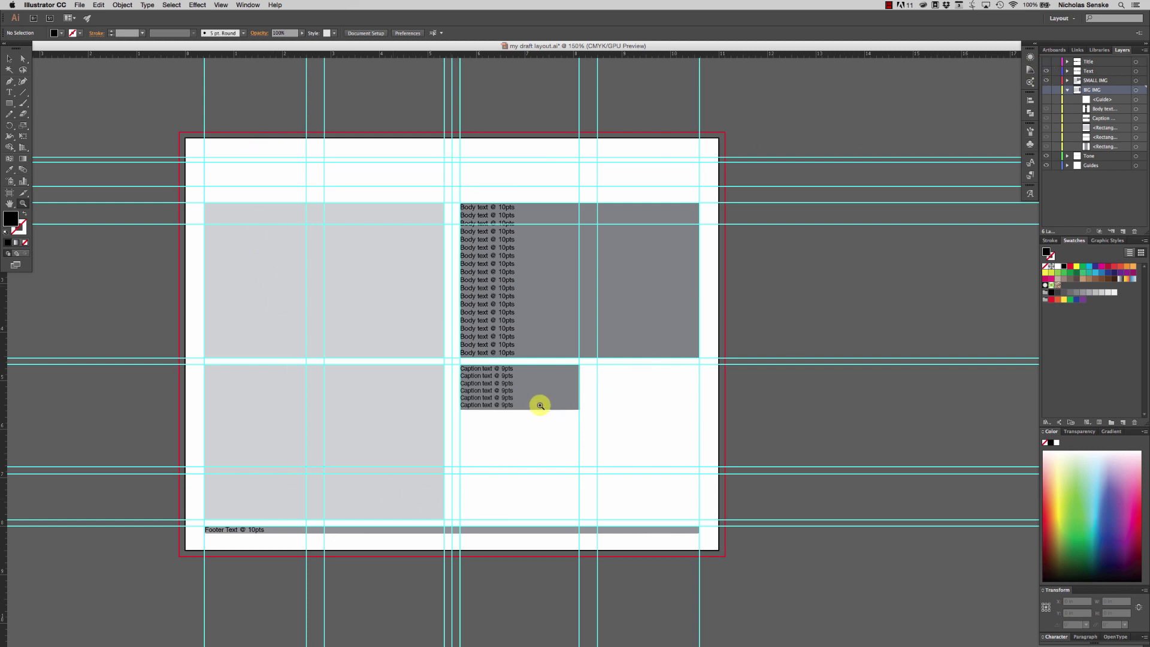
Hide all the guides, then zoom out and back in on the layout.
{"action": "left_click", "coordinate": [247, 5]}
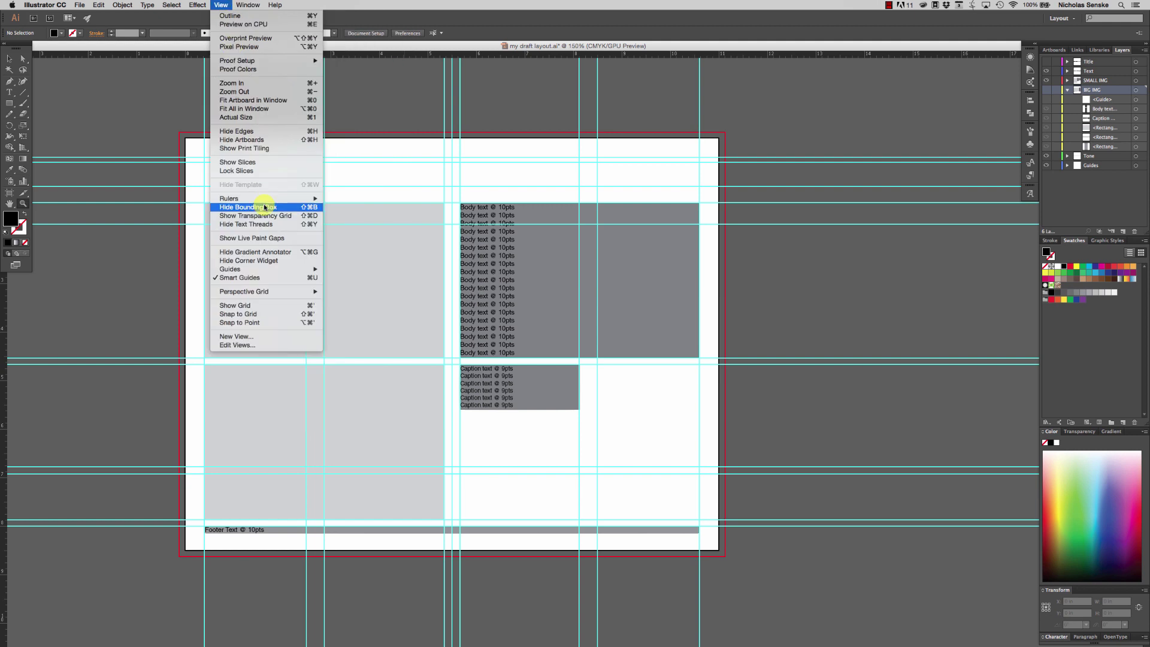
{"action": "mouse_move", "coordinate": [285, 275]}
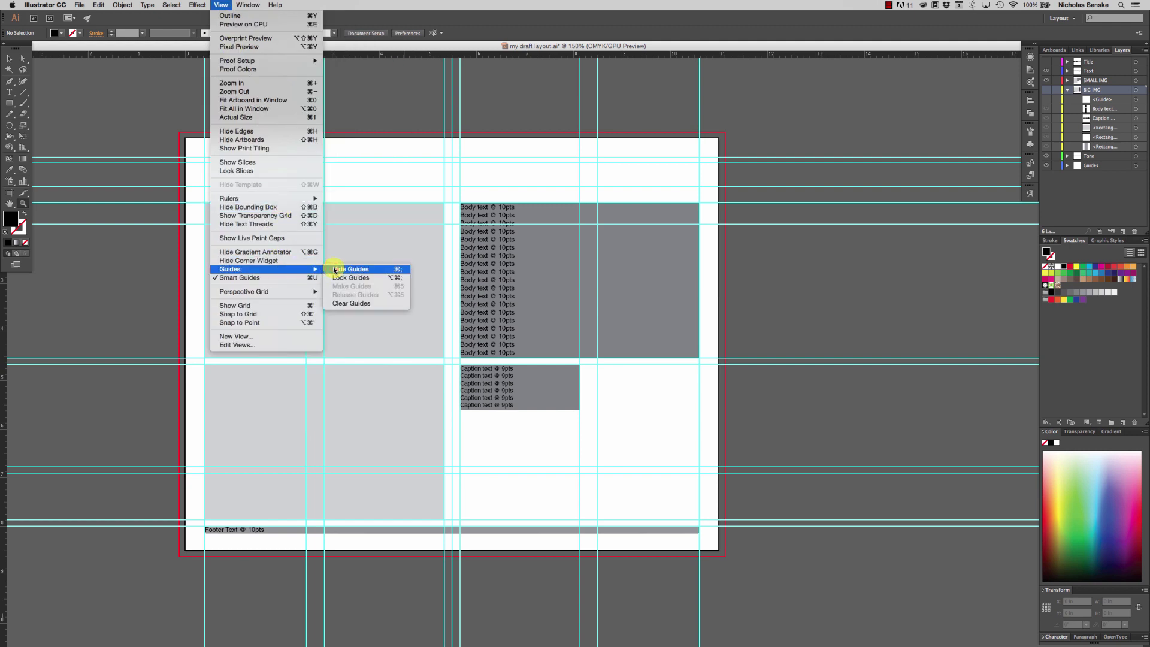
{"action": "left_click", "coordinate": [331, 267]}
{"action": "key", "text": "super+minus"}
{"action": "key", "text": "super+minus"}
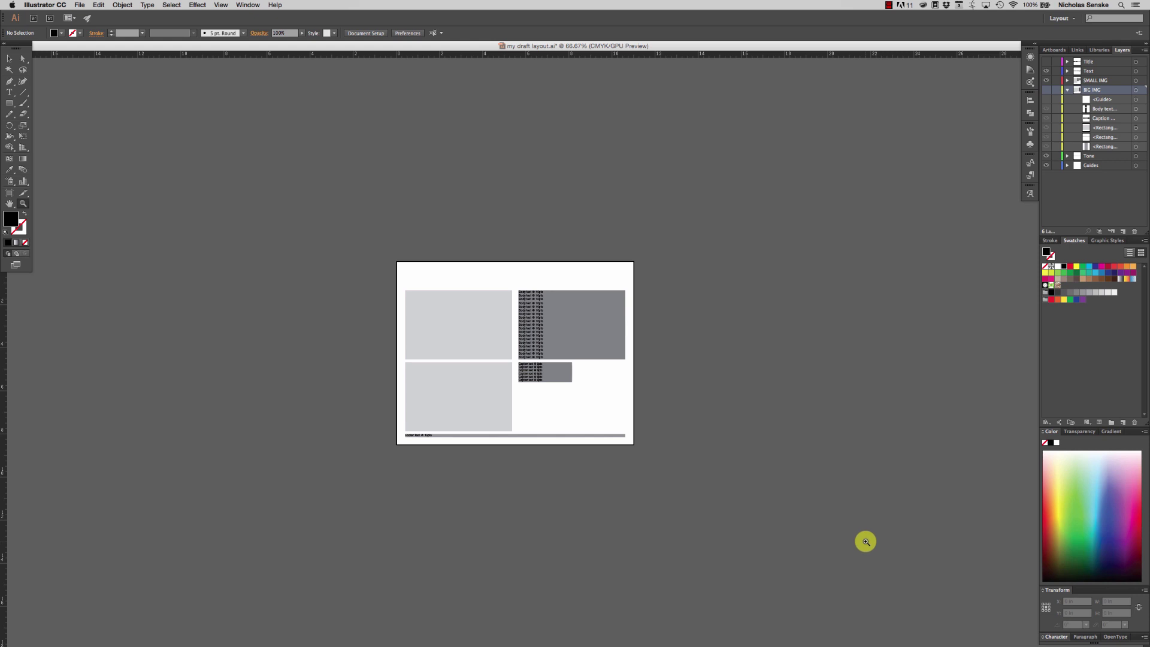
{"action": "left_click", "coordinate": [576, 366]}
{"action": "left_click", "coordinate": [574, 366]}
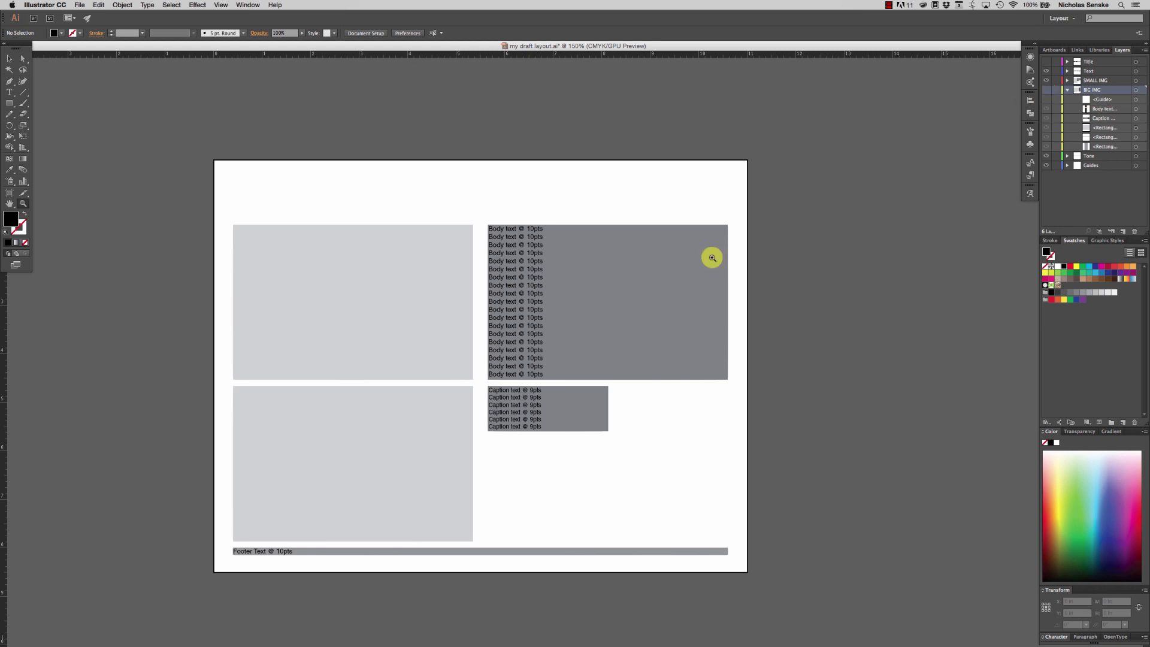
Compare the SMALL IMG and BIG IMG layouts, ending with SMALL IMG shown.
{"action": "left_click", "coordinate": [1046, 80]}
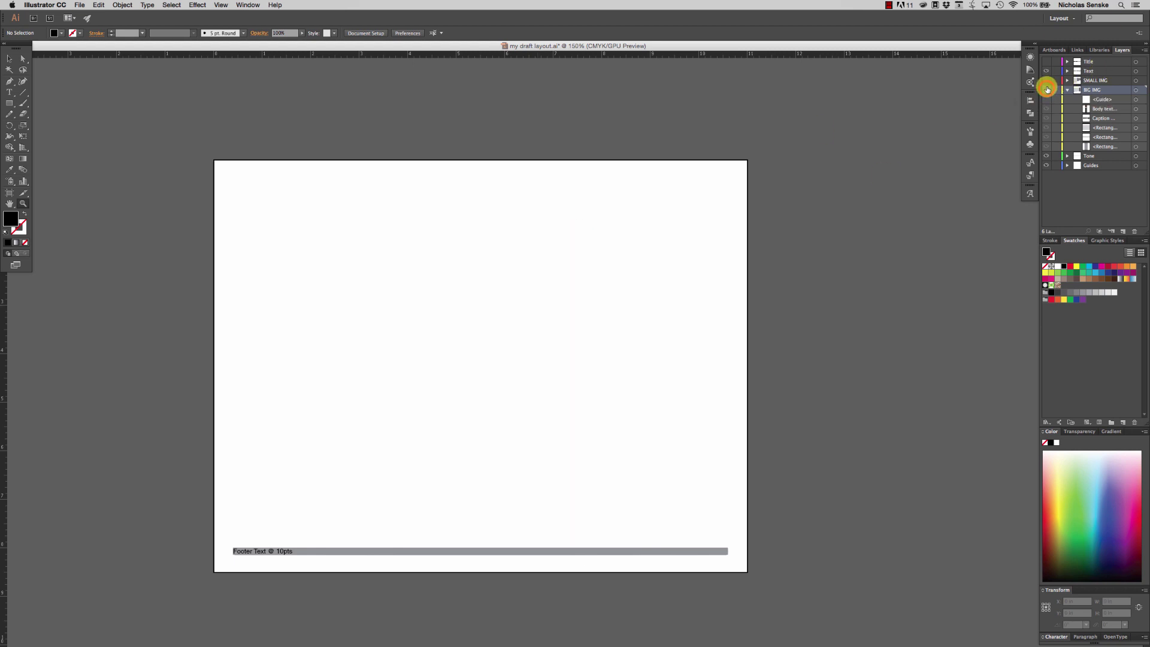
{"action": "left_click", "coordinate": [1046, 89]}
{"action": "left_click", "coordinate": [1047, 90]}
{"action": "left_click", "coordinate": [1047, 82]}
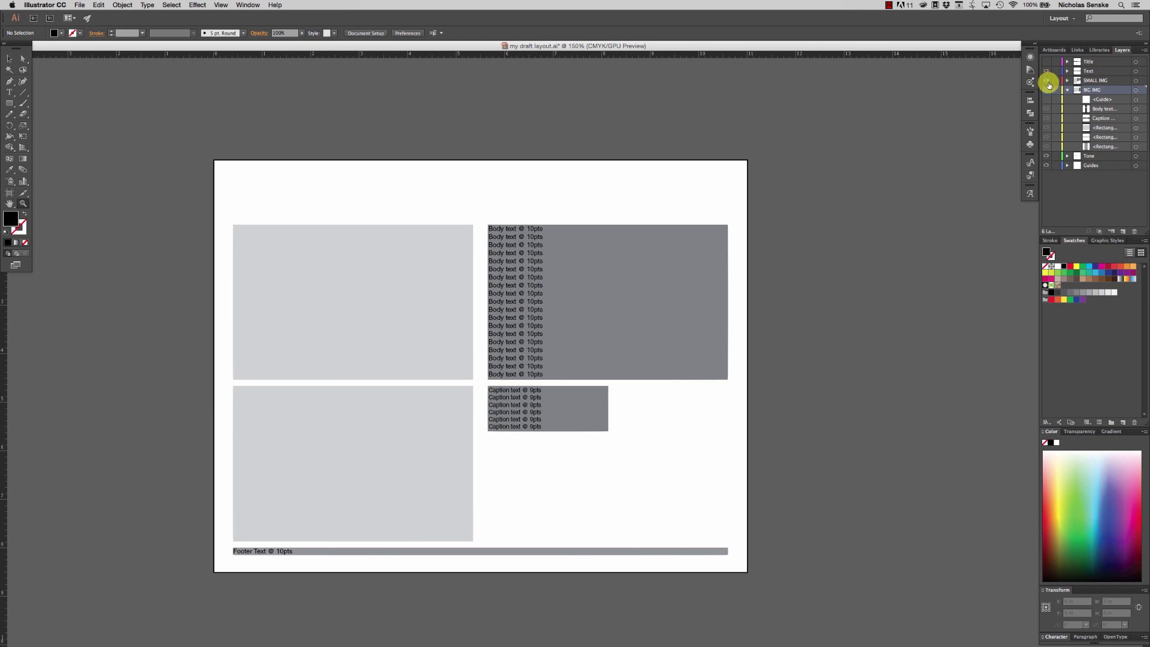
{"action": "left_click", "coordinate": [221, 5]}
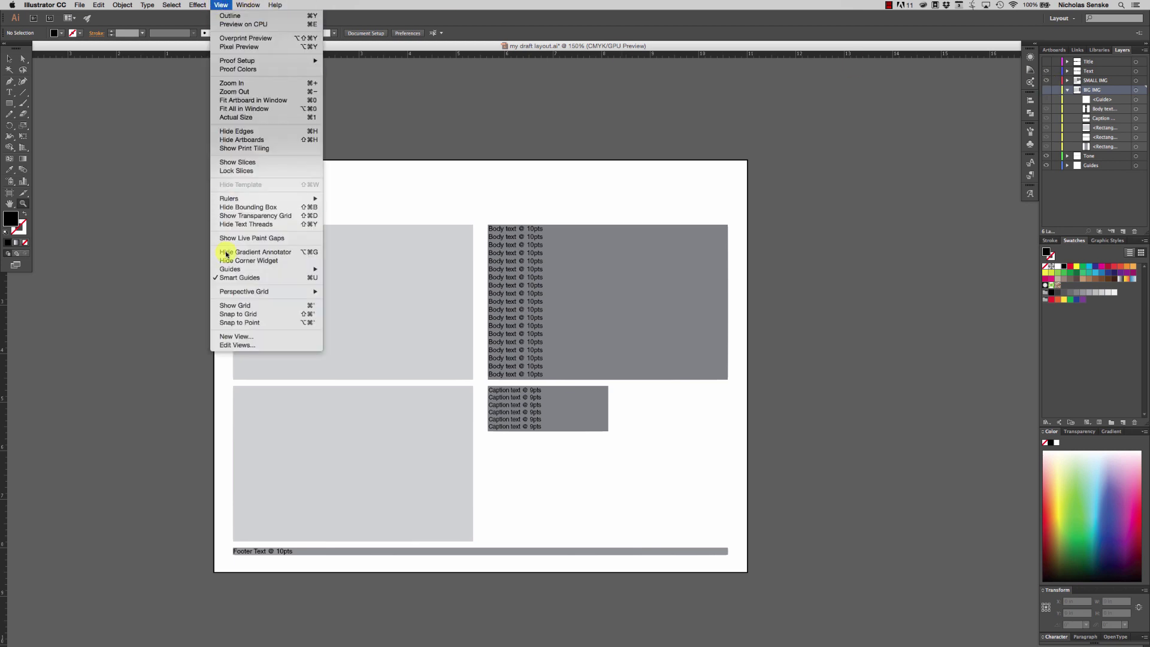
{"action": "mouse_move", "coordinate": [231, 269]}
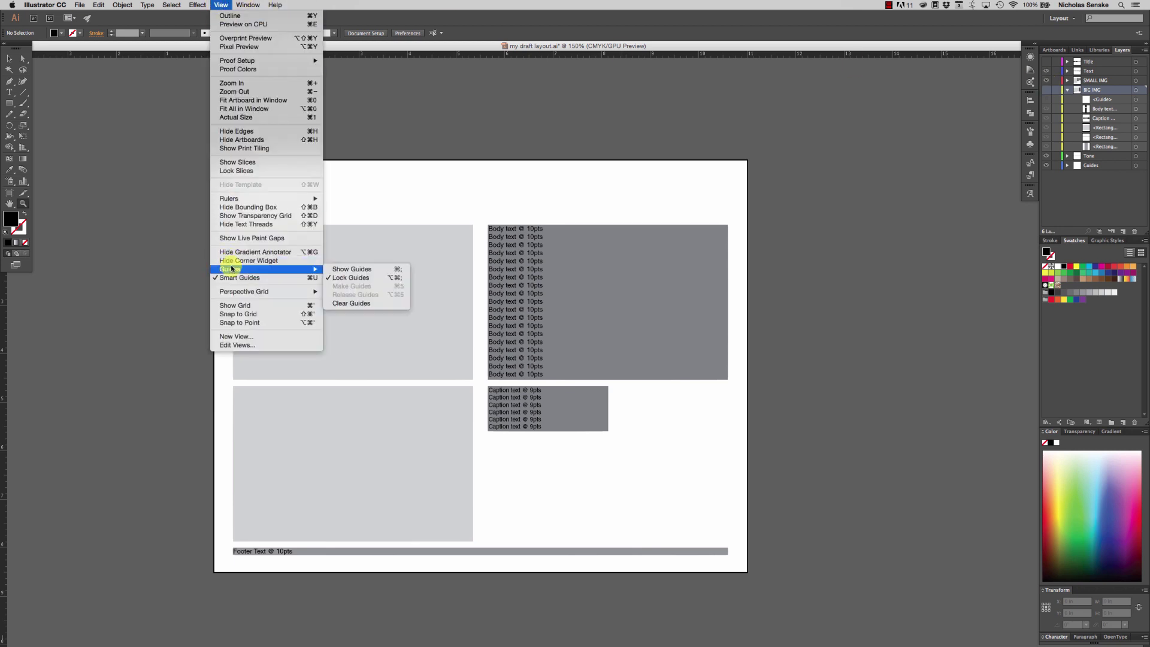
Show the guides again and unlock them.
{"action": "left_click", "coordinate": [342, 270]}
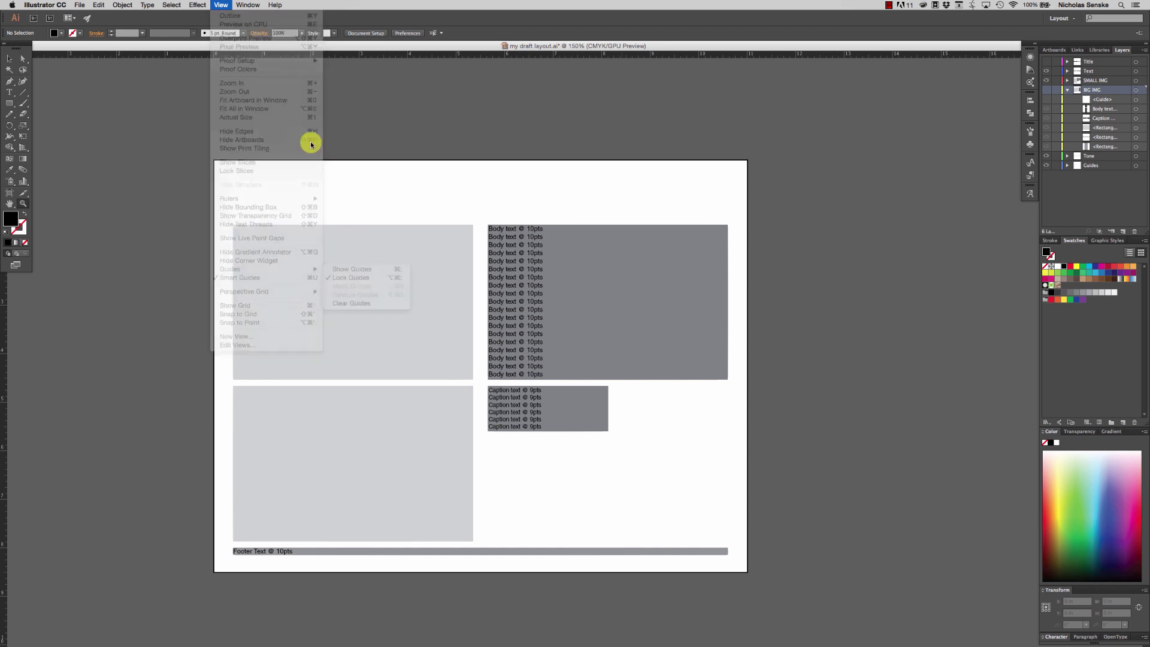
{"action": "left_click", "coordinate": [221, 5]}
{"action": "mouse_move", "coordinate": [270, 269]}
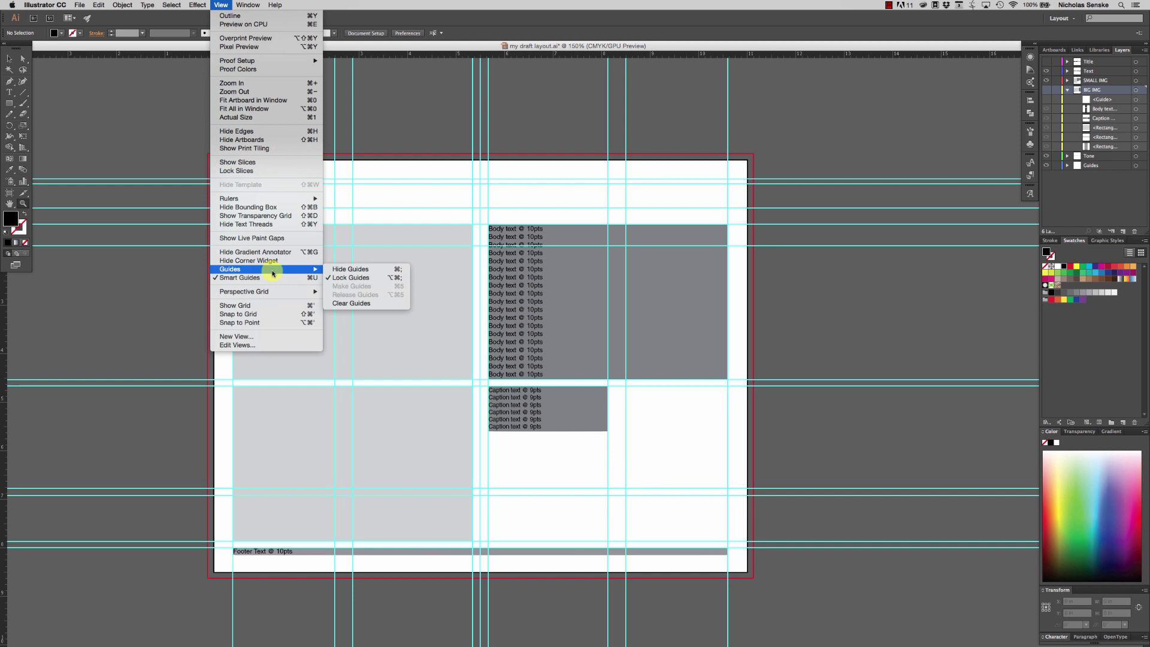
{"action": "left_click", "coordinate": [335, 278]}
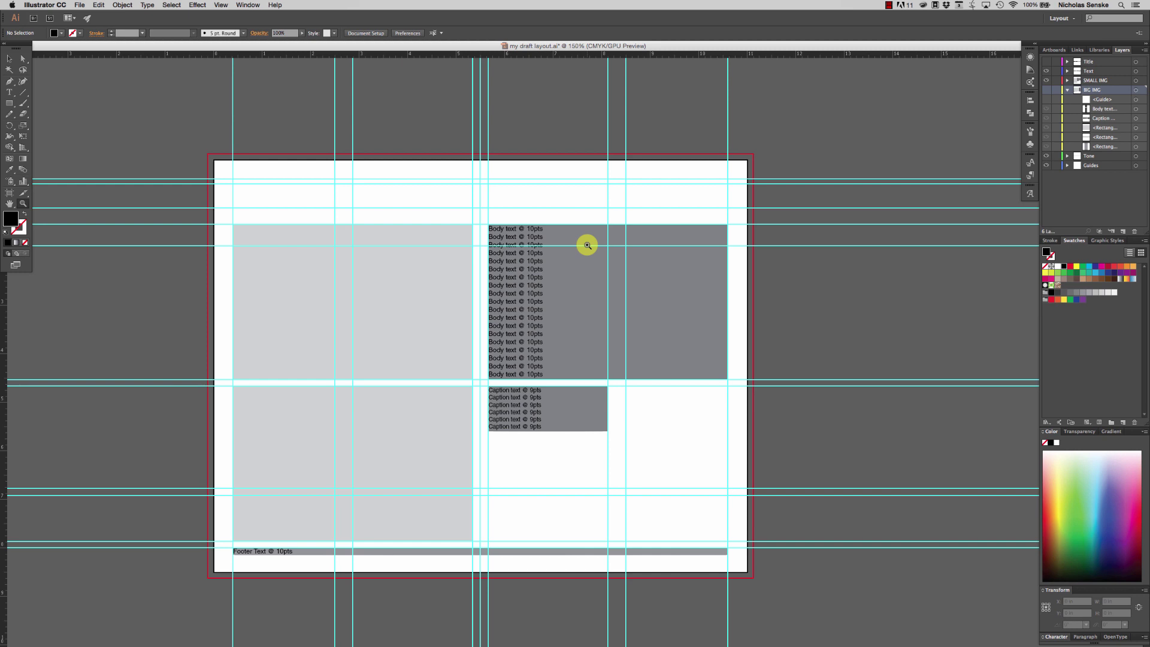
Compare the BIG IMG layout, then return to the SMALL IMG layout.
{"action": "left_click", "coordinate": [1046, 88]}
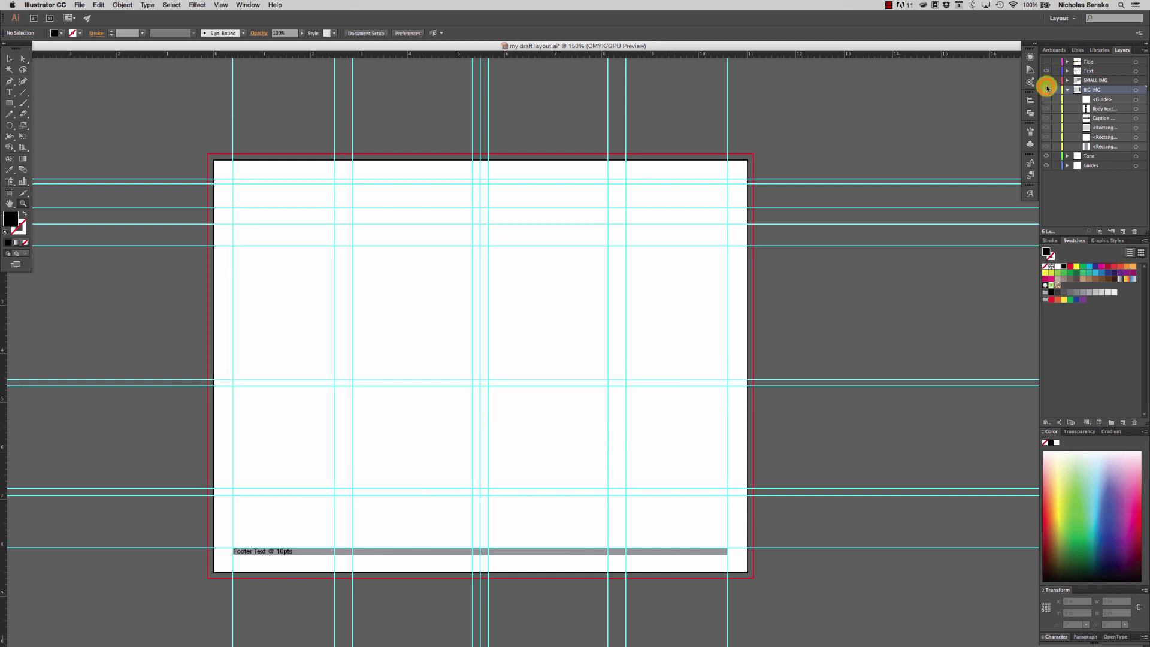
{"action": "left_click", "coordinate": [1047, 88]}
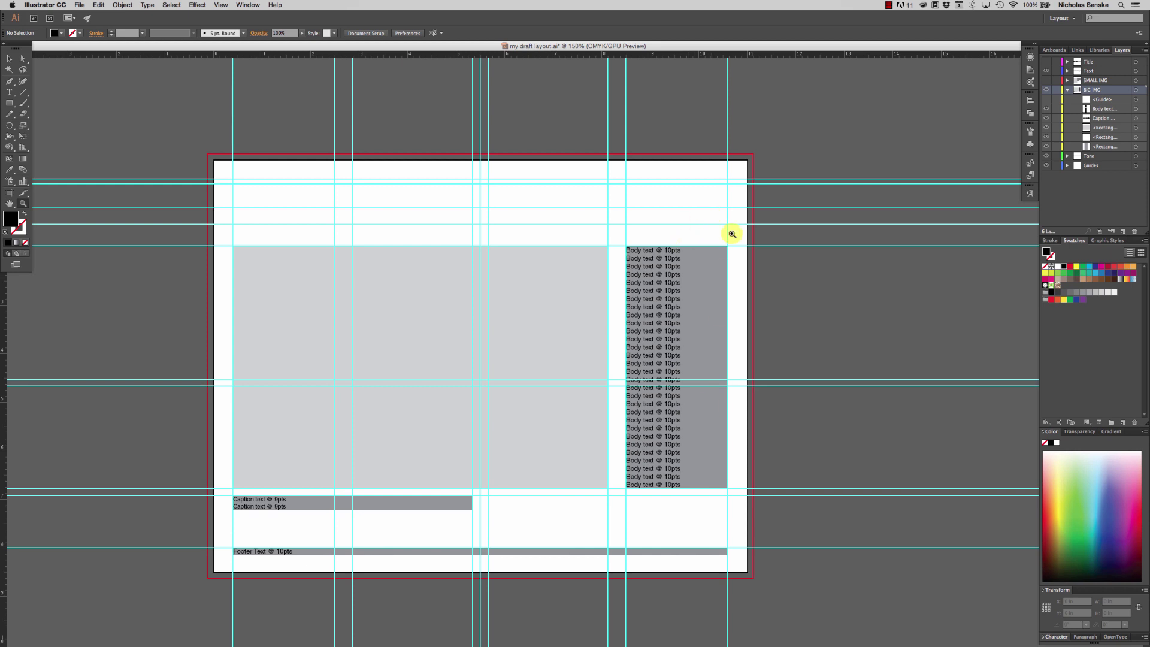
{"action": "left_click", "coordinate": [1046, 89]}
{"action": "left_click", "coordinate": [1047, 81]}
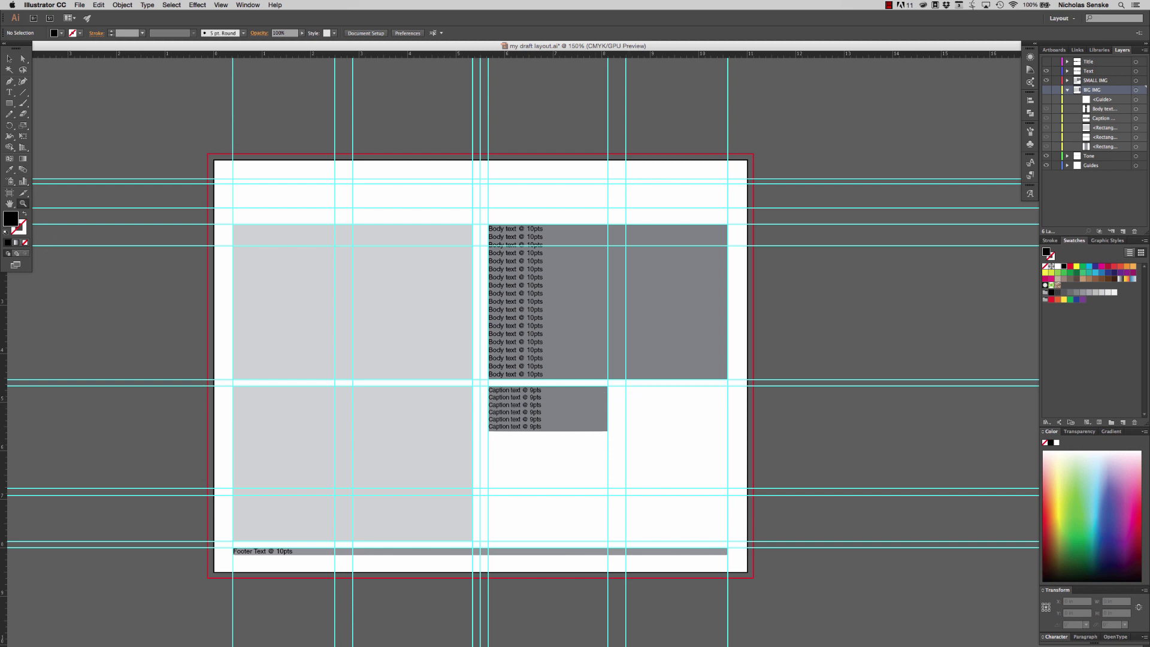
Narrow the body text's grey rectangle to 2.46 in, then widen it back to the right guide.
{"action": "left_click", "coordinate": [9, 58]}
{"action": "left_click", "coordinate": [698, 295]}
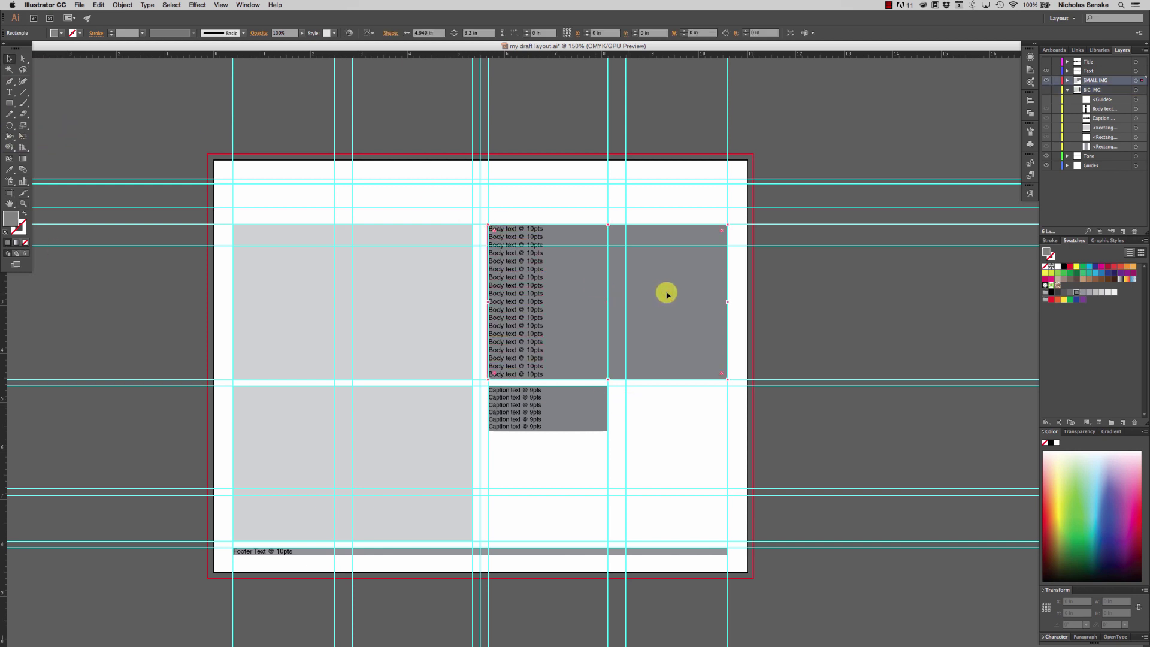
{"action": "left_click_drag", "start_coordinate": [727, 301], "coordinate": [607, 288]}
{"action": "left_click", "coordinate": [699, 307]}
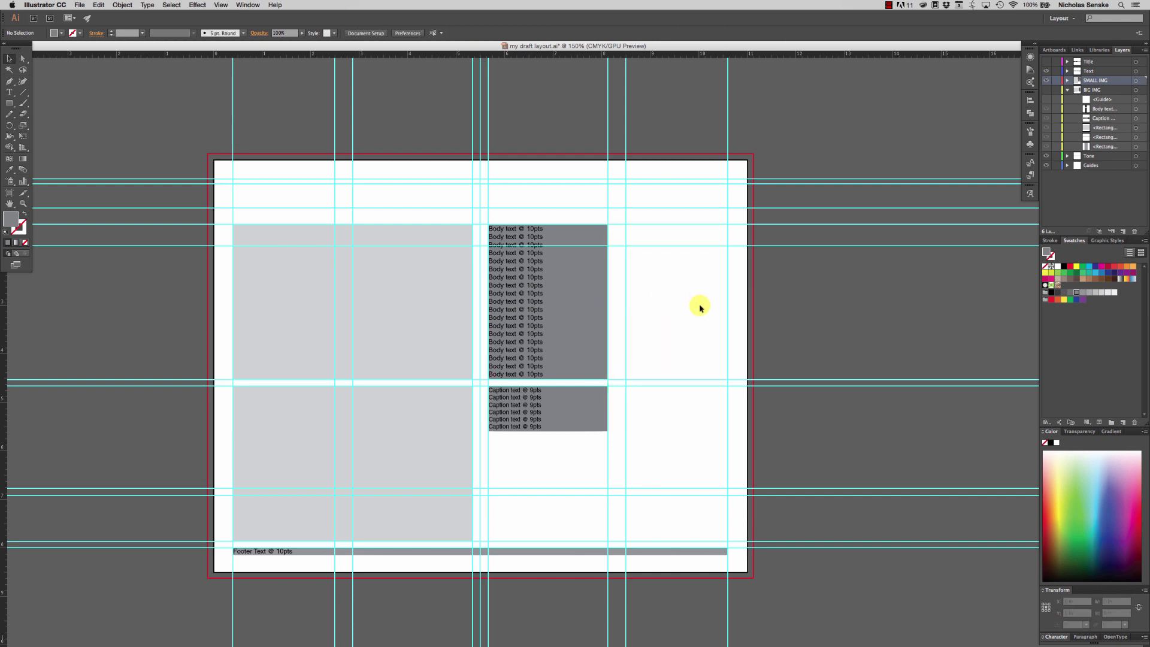
{"action": "left_click", "coordinate": [555, 288]}
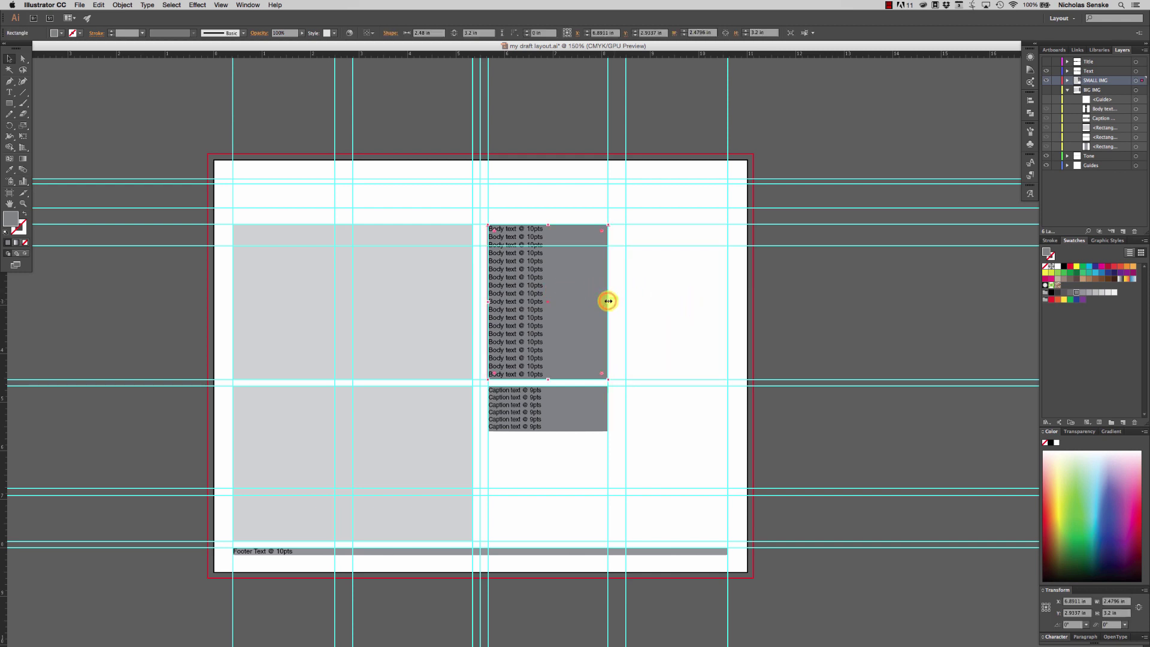
{"action": "left_click_drag", "start_coordinate": [608, 301], "coordinate": [726, 311]}
{"action": "left_click", "coordinate": [662, 462]}
Move the body text into the right column and shrink its grey rectangle to fit.
{"action": "left_click", "coordinate": [557, 286]}
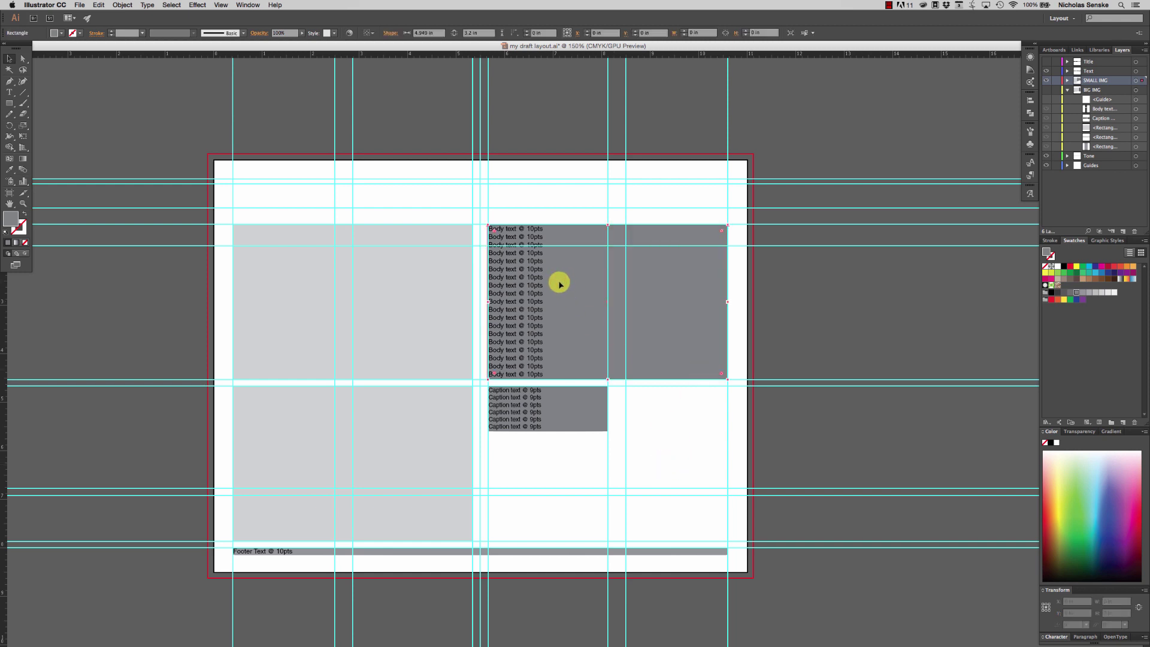
{"action": "left_click", "coordinate": [530, 286]}
{"action": "left_click_drag", "start_coordinate": [532, 287], "coordinate": [673, 288]}
{"action": "left_click", "coordinate": [515, 286]}
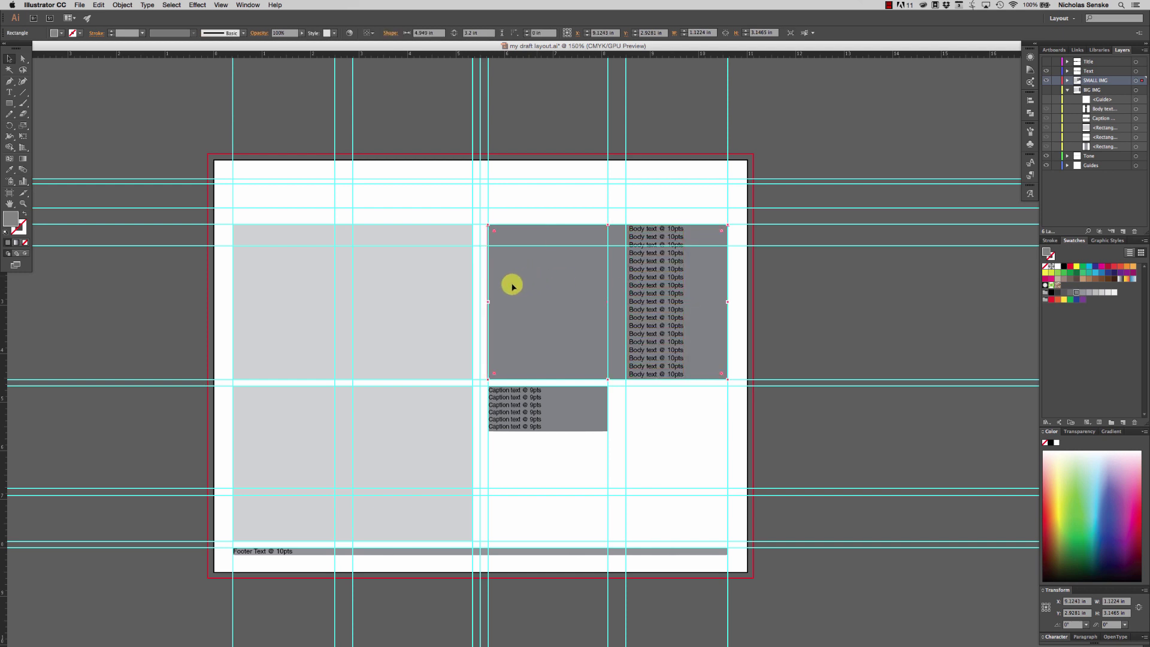
{"action": "left_click_drag", "start_coordinate": [489, 300], "coordinate": [626, 306]}
Move the caption and its grey box into the right column, trimming the box to the guide.
{"action": "left_click", "coordinate": [562, 393]}
{"action": "left_click", "coordinate": [539, 395], "text": "shift"}
{"action": "left_click_drag", "start_coordinate": [539, 395], "coordinate": [672, 409]}
{"action": "left_click", "coordinate": [680, 467]}
{"action": "left_click", "coordinate": [713, 410]}
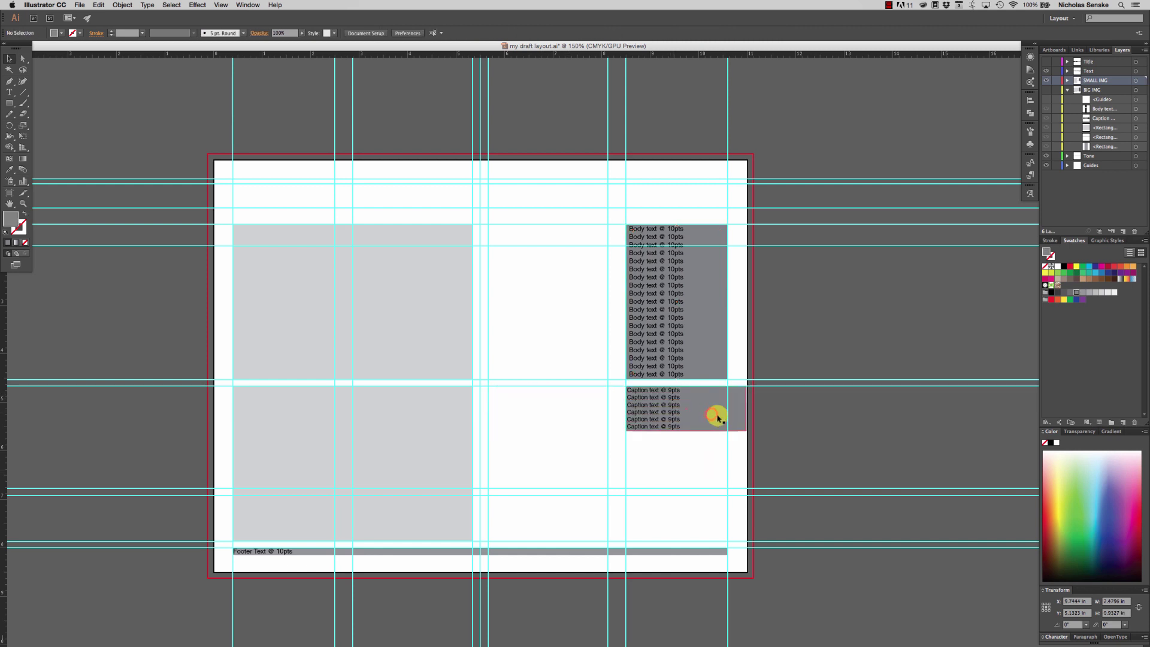
{"action": "left_click_drag", "start_coordinate": [746, 409], "coordinate": [727, 407]}
{"action": "left_click", "coordinate": [665, 458]}
Copy the large image rectangle into the middle column, resized to 2.46 by 1.59 in.
{"action": "left_click", "coordinate": [409, 319]}
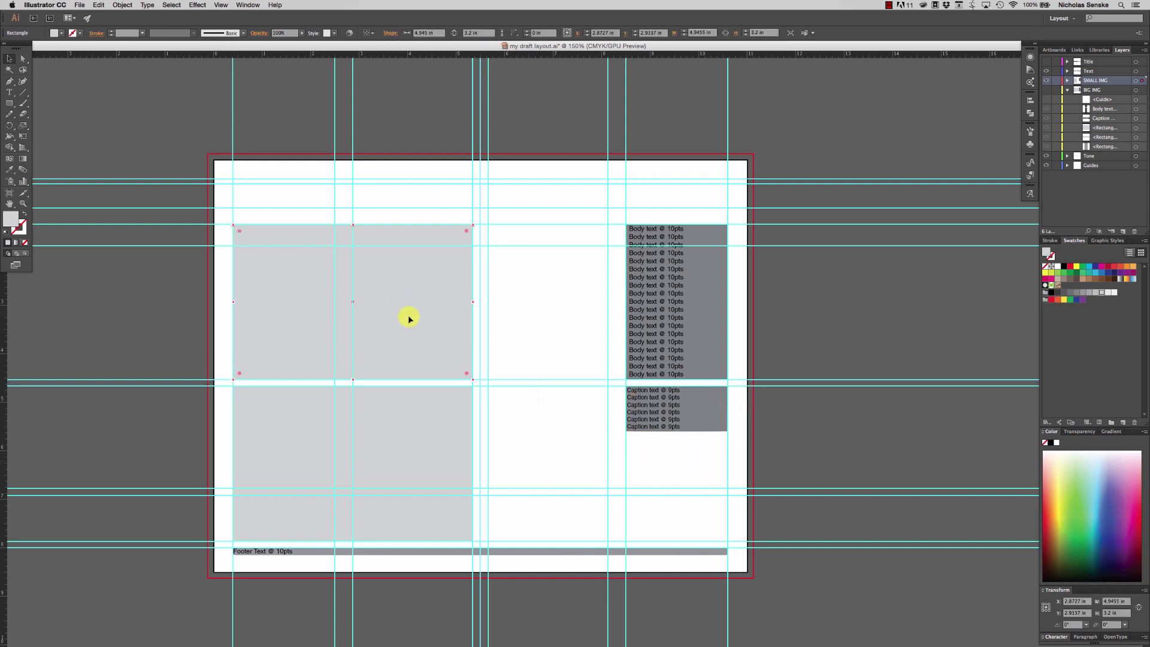
{"action": "left_click_drag", "start_coordinate": [409, 318], "coordinate": [666, 330]}
{"action": "left_click_drag", "start_coordinate": [726, 377], "coordinate": [608, 354]}
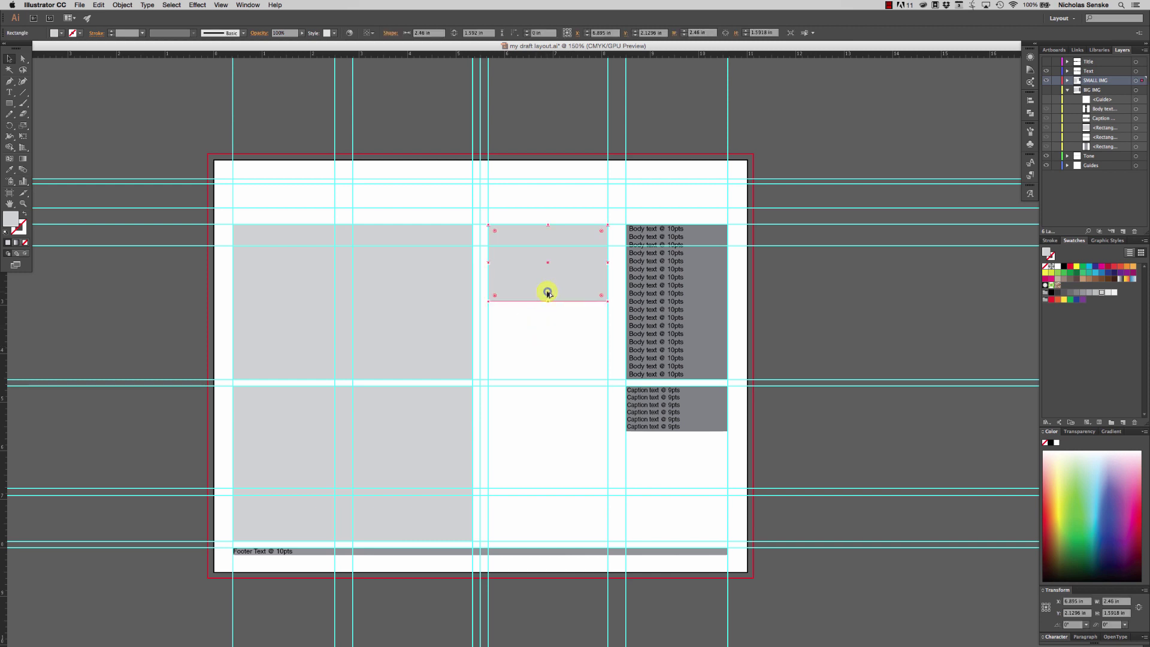
Place further copies of the small rectangle down the middle column.
{"action": "left_click_drag", "start_coordinate": [548, 293], "coordinate": [551, 372]}
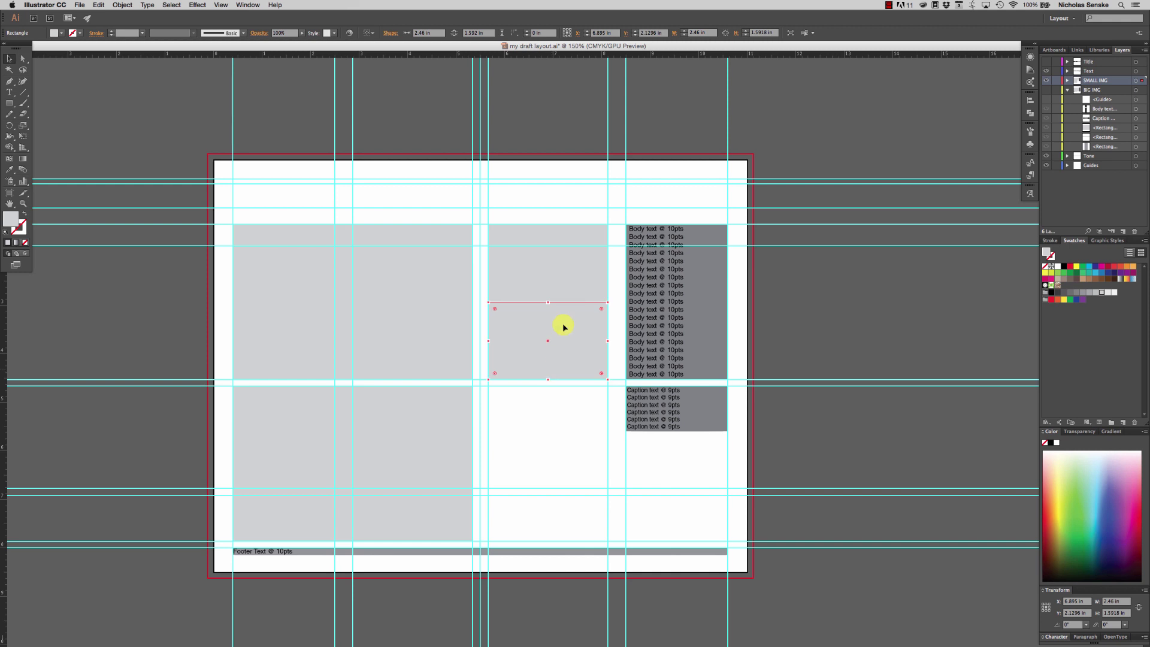
{"action": "left_click", "coordinate": [551, 207]}
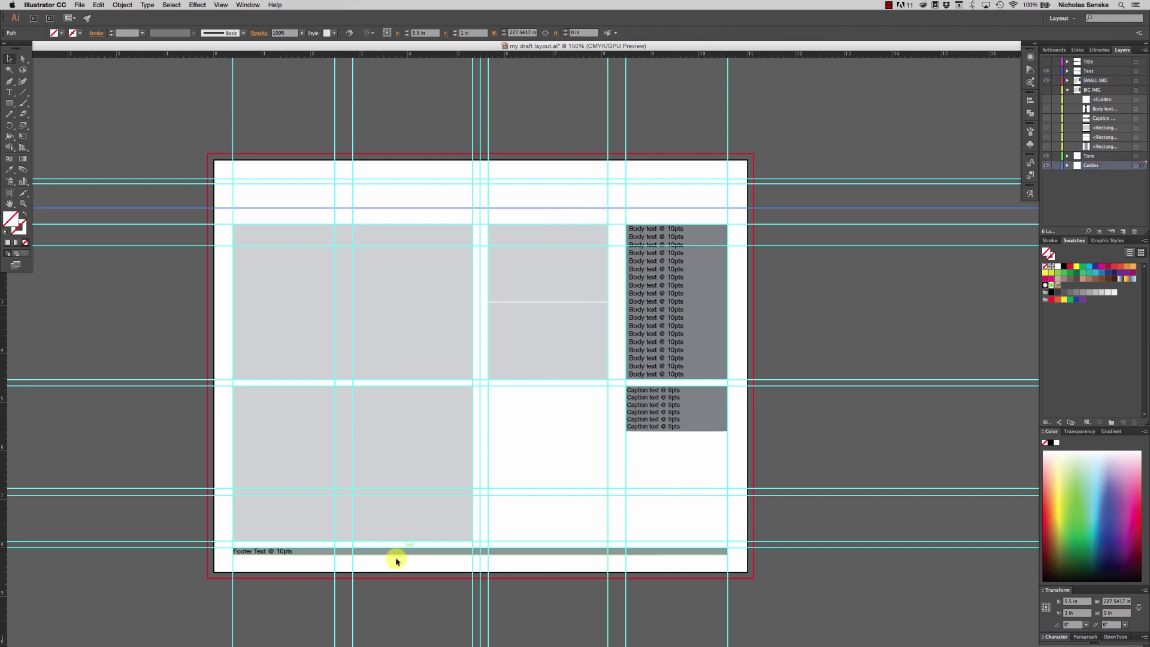
{"action": "left_click", "coordinate": [558, 275]}
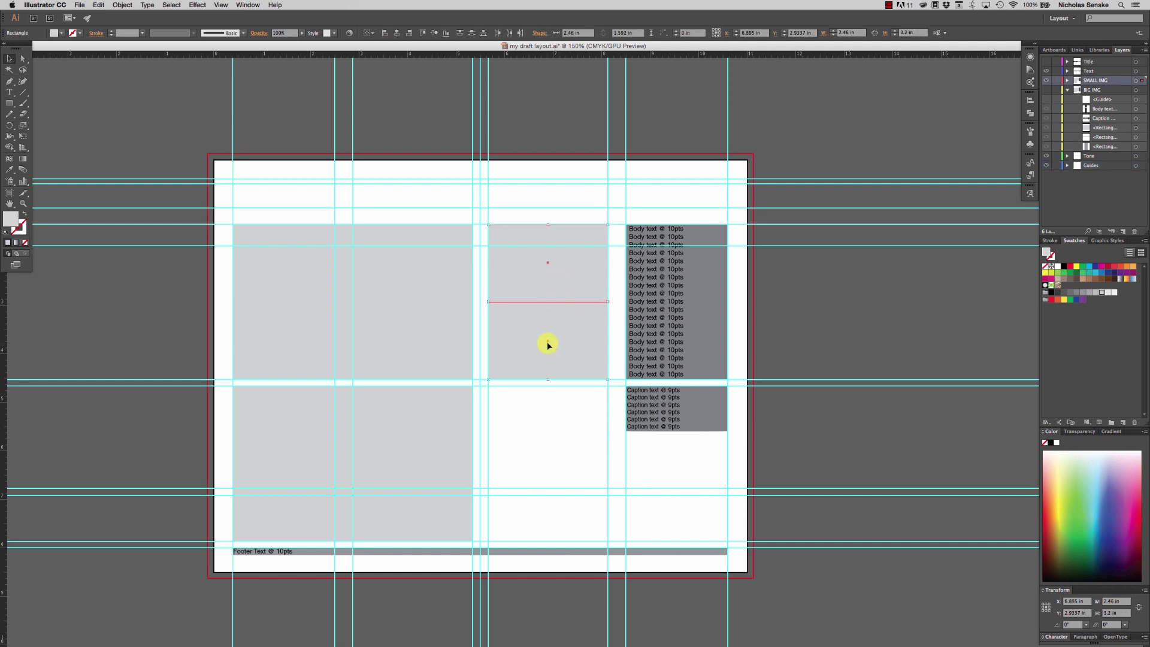
{"action": "left_click_drag", "start_coordinate": [539, 336], "coordinate": [547, 505]}
{"action": "left_click", "coordinate": [739, 477]}
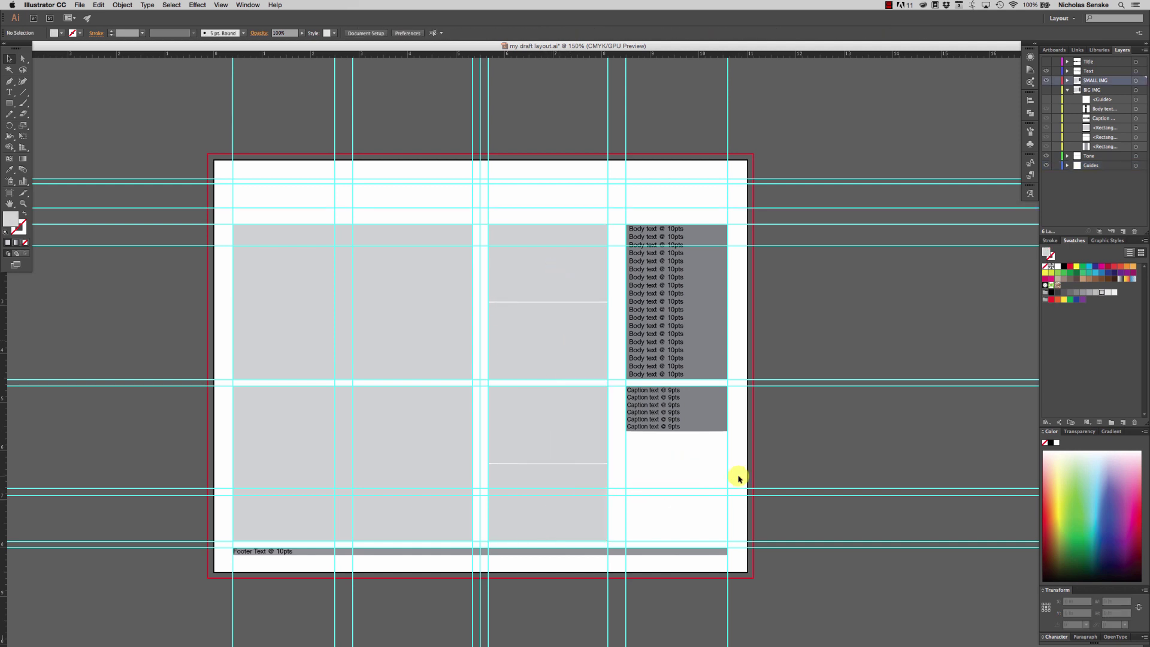
{"action": "left_click", "coordinate": [537, 431]}
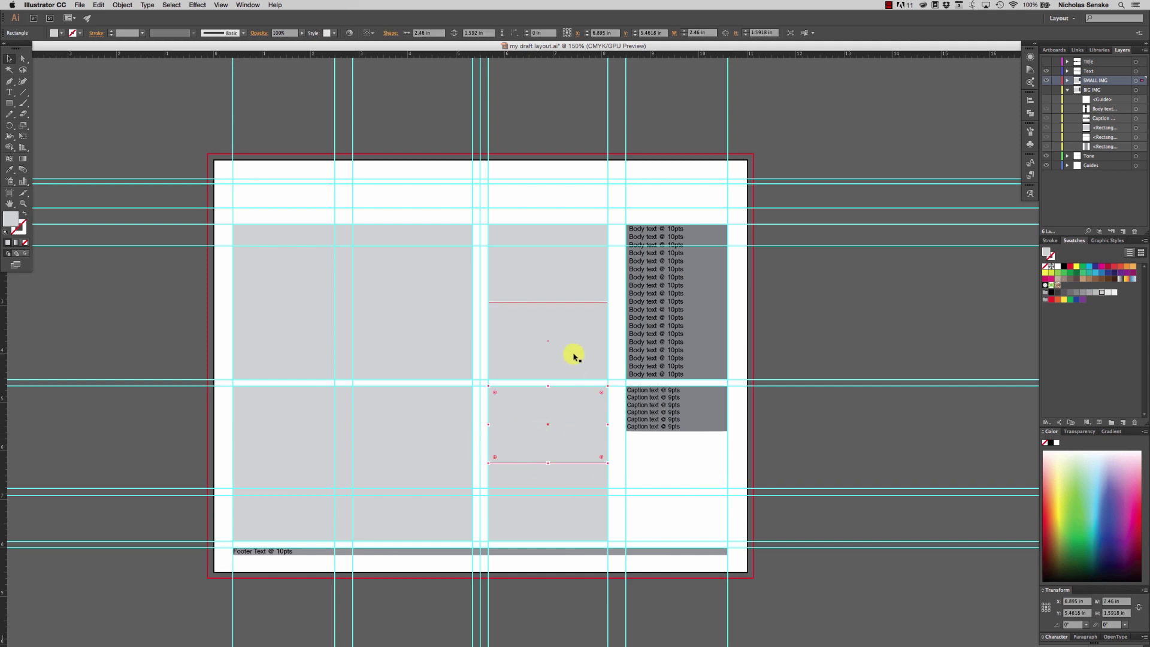
{"action": "left_click", "coordinate": [573, 328], "text": "shift"}
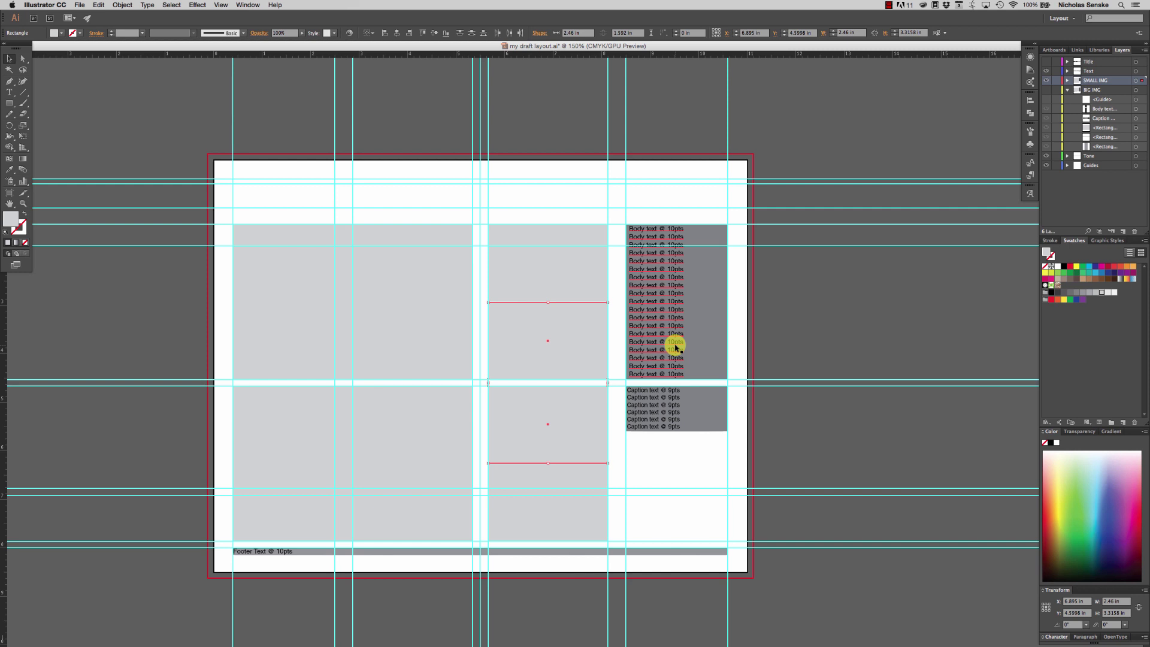
{"action": "left_click", "coordinate": [679, 467]}
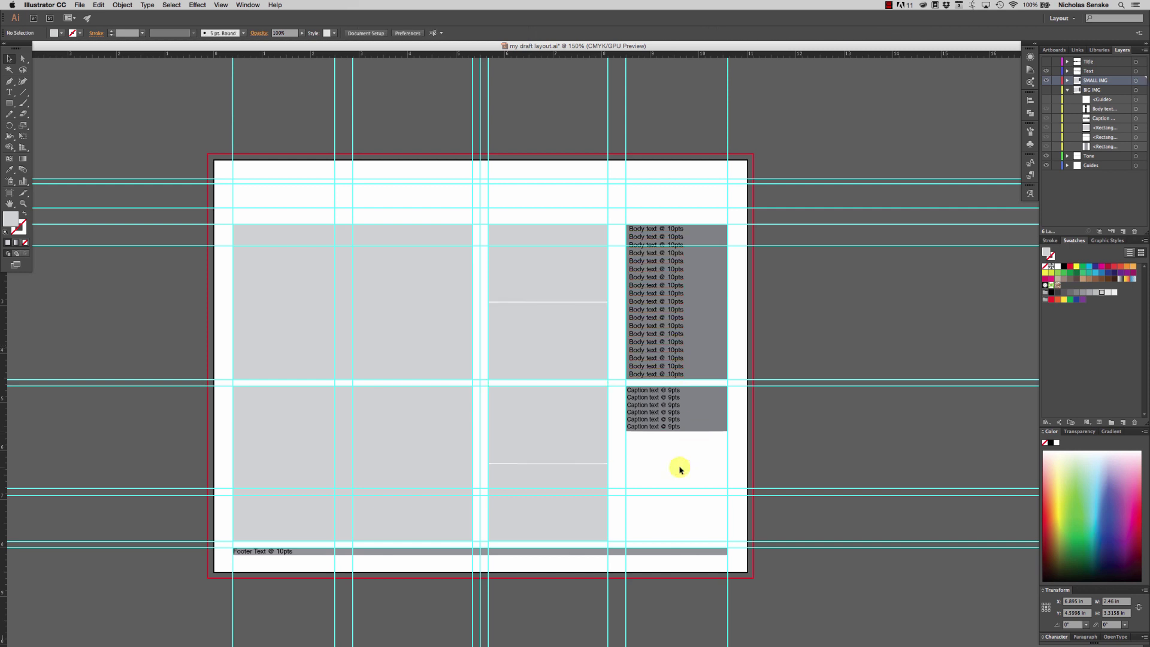
Undo the middle-column rectangles and body text moves with repeated Cmd+Z.
{"action": "key", "text": "super+z"}
{"action": "key", "text": "super+z"}
{"action": "key", "text": "super+z"}
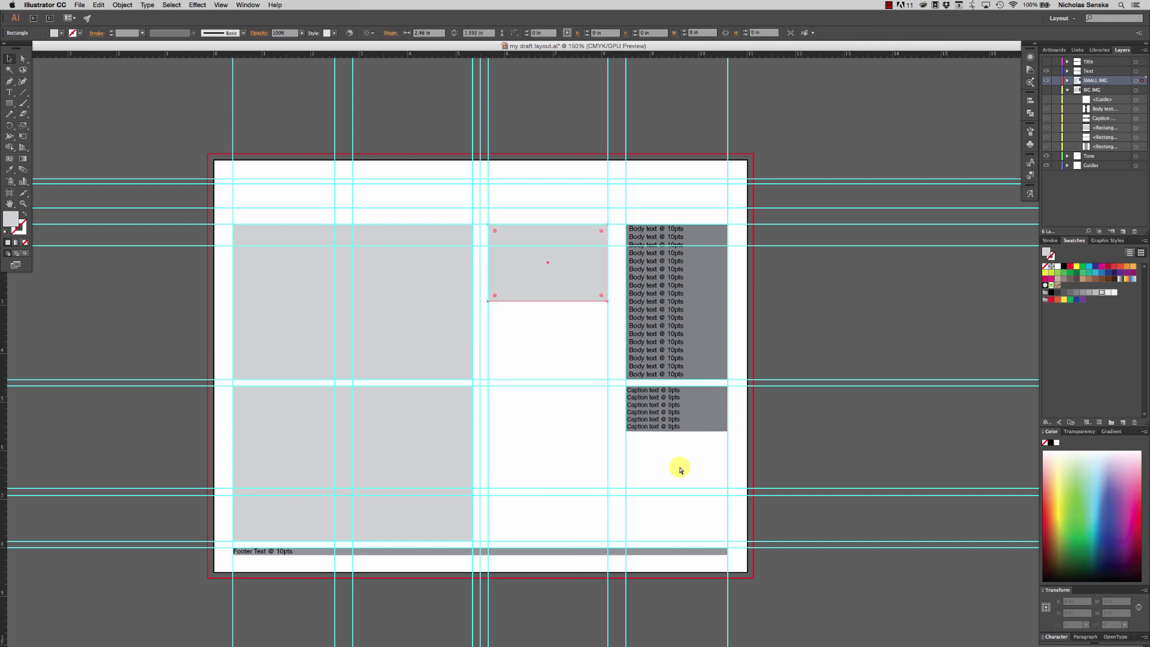
{"action": "key", "text": "super+z"}
{"action": "key", "text": "super+z"}
{"action": "key", "text": "super+z"}
{"action": "key", "text": "super+z"}
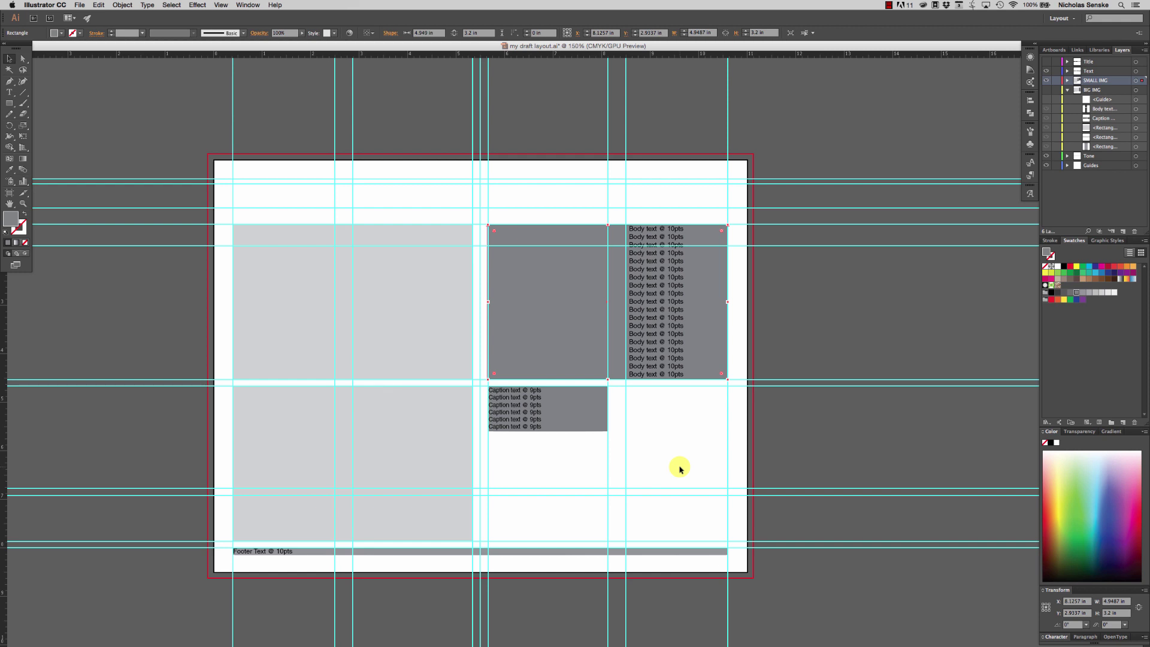
{"action": "key", "text": "super+z"}
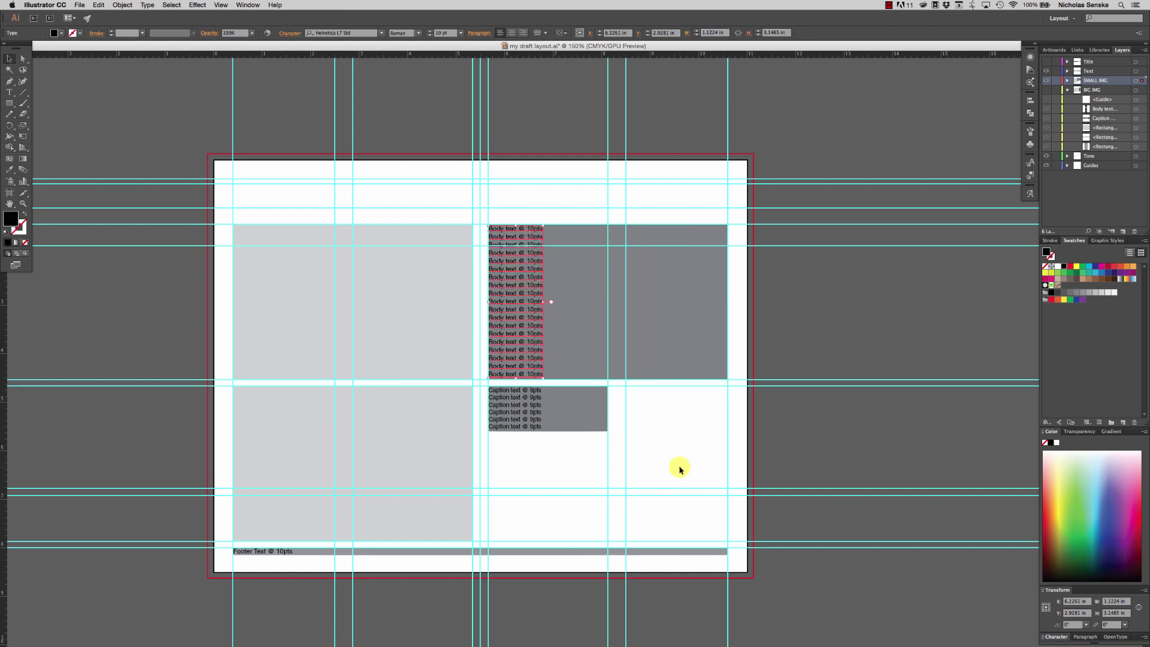
{"action": "left_click", "coordinate": [680, 470]}
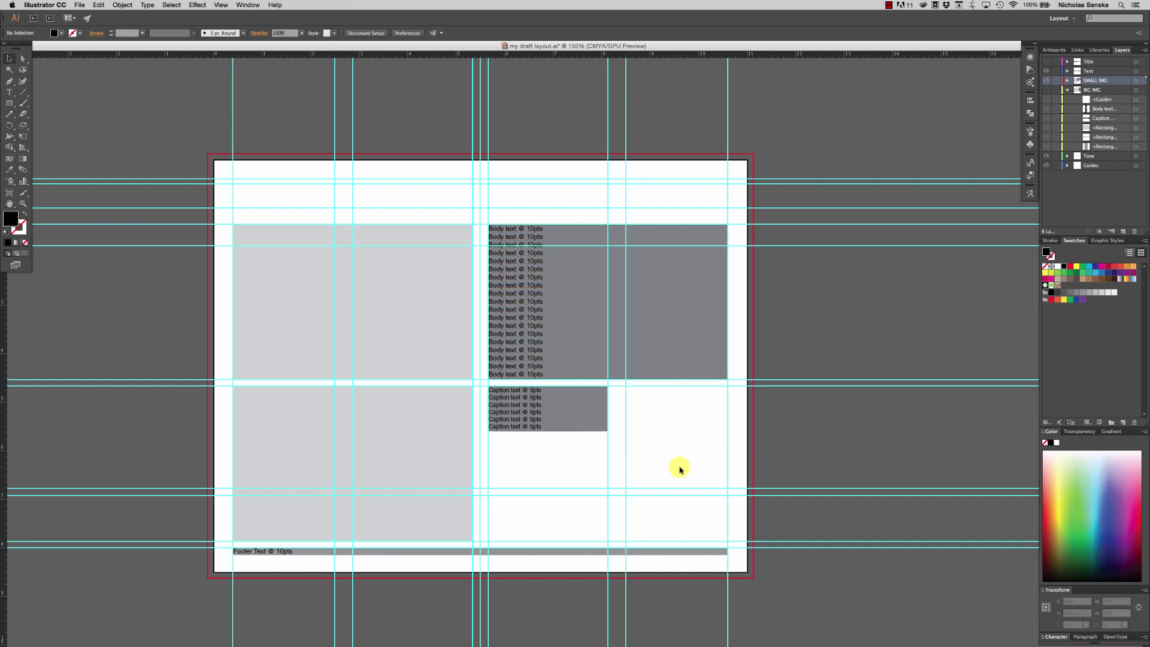
{"action": "key", "text": "super+z"}
{"action": "key", "text": "super+z"}
{"action": "key", "text": "super+z"}
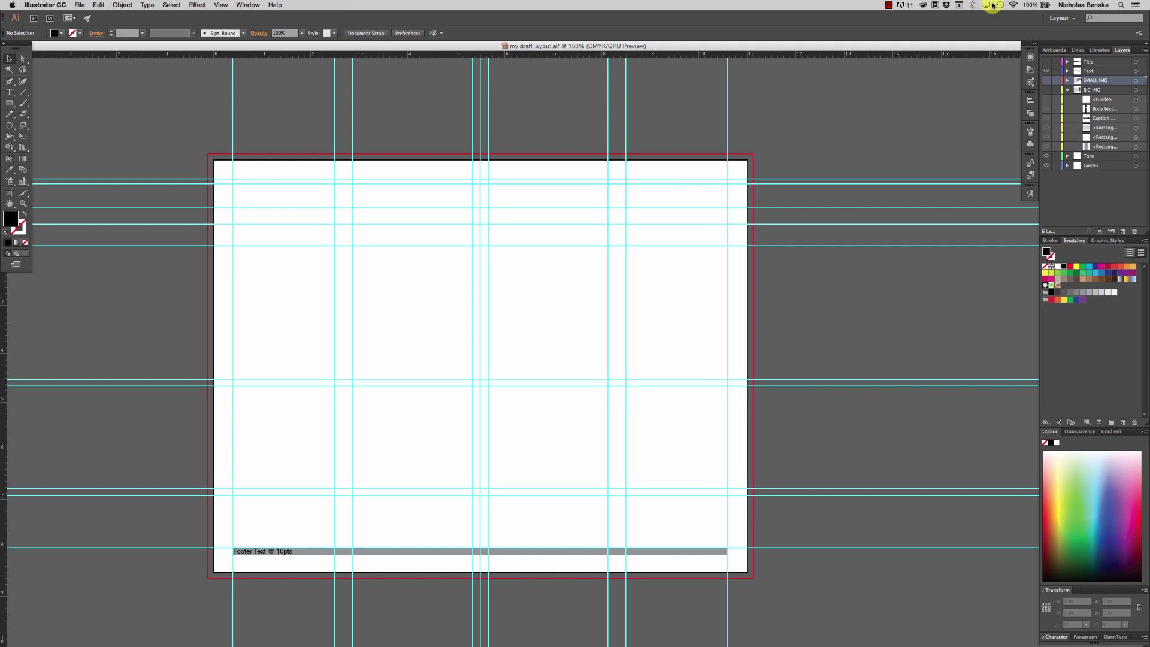
Turn on the Title and BIG IMG layers, leaving SMALL IMG hidden.
{"action": "left_click", "coordinate": [1047, 90]}
{"action": "left_click", "coordinate": [1047, 80]}
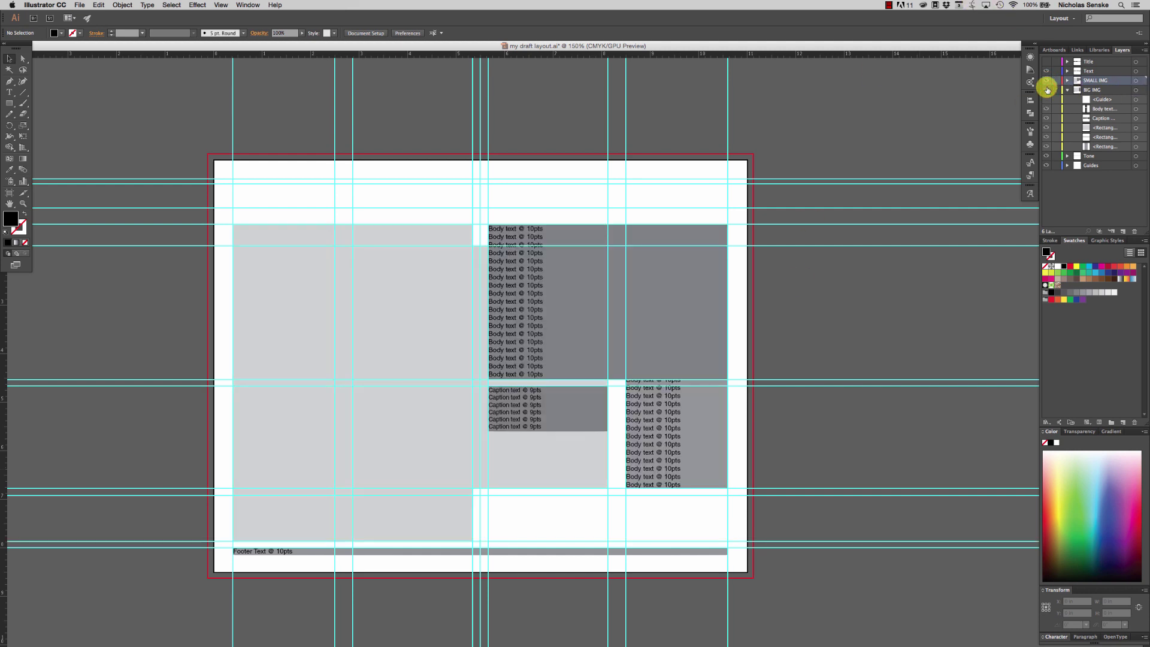
{"action": "left_click", "coordinate": [1047, 81]}
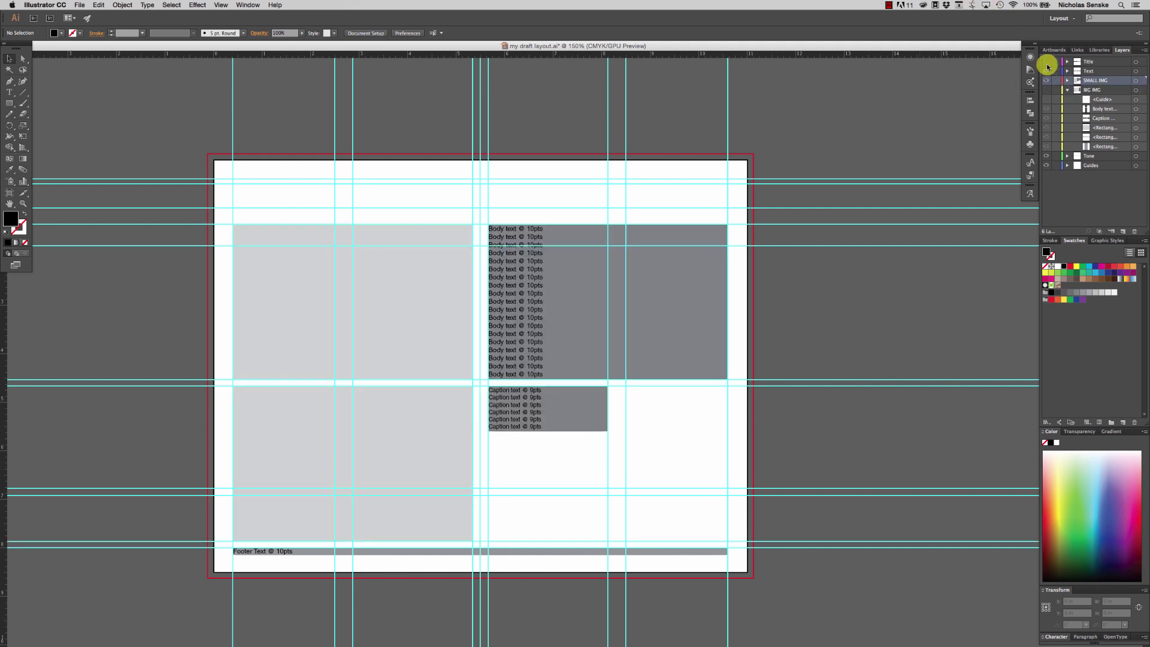
{"action": "left_click", "coordinate": [1046, 90]}
{"action": "left_click", "coordinate": [1047, 61]}
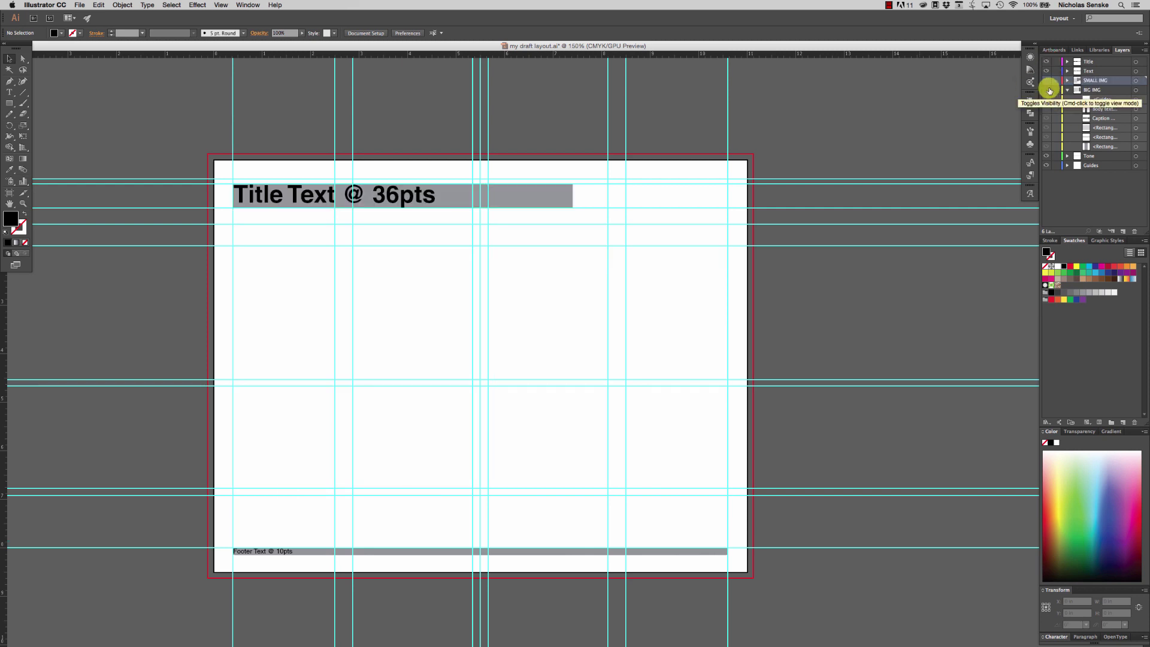
{"action": "left_click", "coordinate": [1047, 91]}
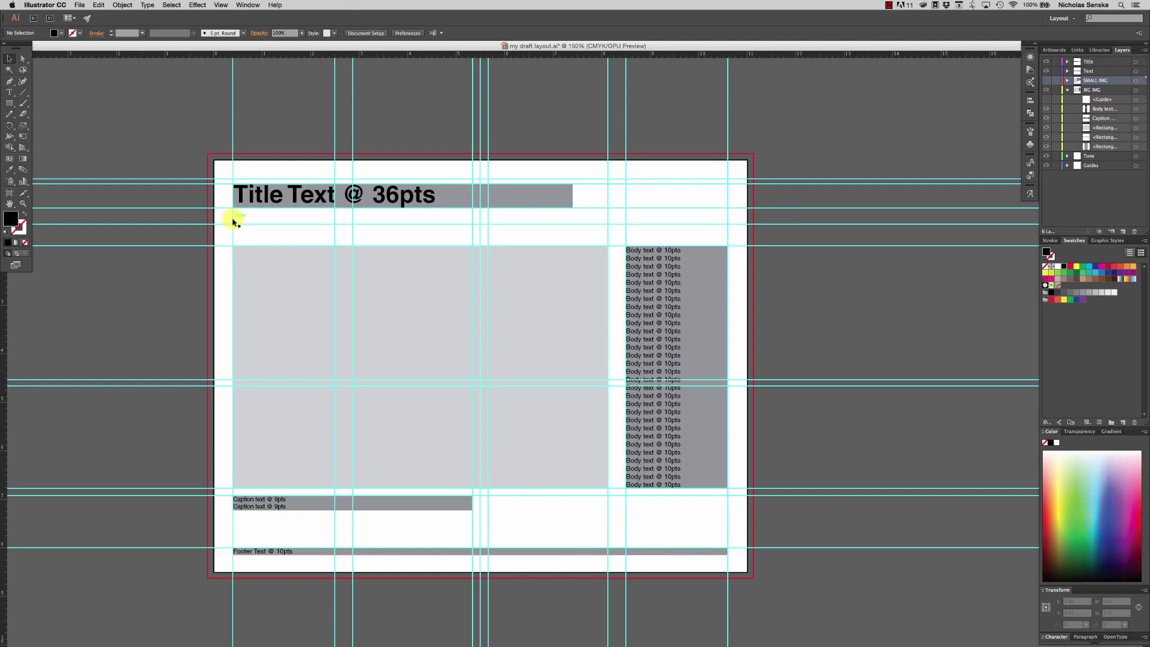
Create a new layer above Text and draw a horizontal rule under the title.
{"action": "left_click", "coordinate": [18, 94]}
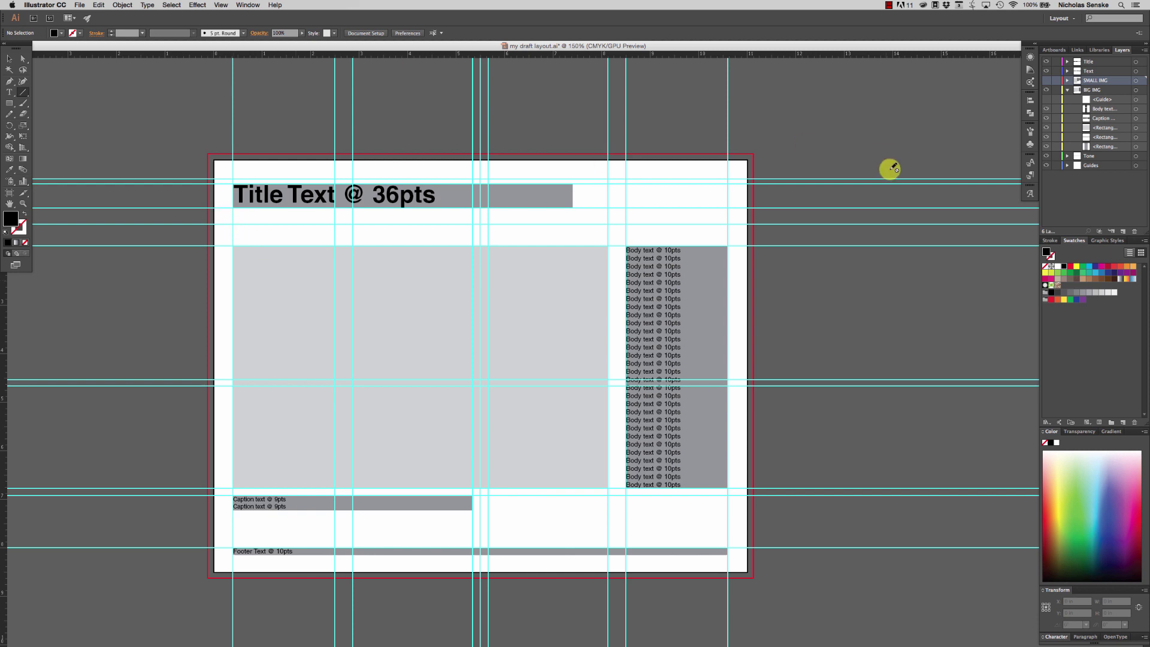
{"action": "left_click", "coordinate": [1088, 70]}
{"action": "left_click", "coordinate": [1129, 232]}
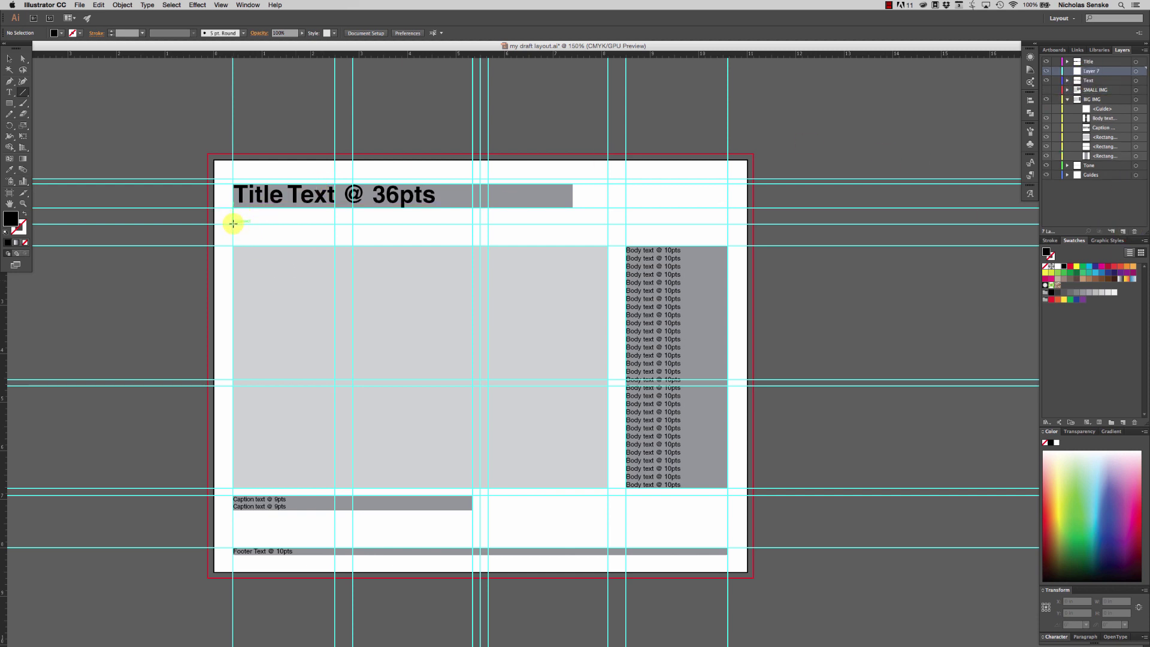
{"action": "left_click_drag", "start_coordinate": [233, 221], "coordinate": [728, 226]}
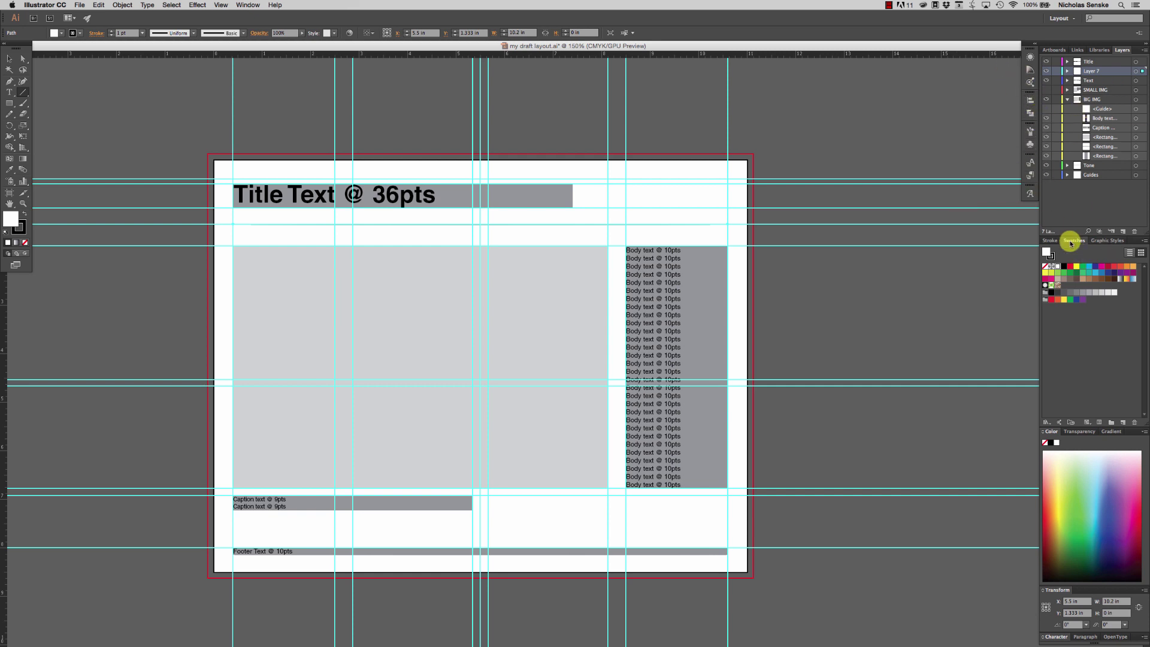
Set the rule's stroke weight to 3 pt.
{"action": "left_click", "coordinate": [1050, 240]}
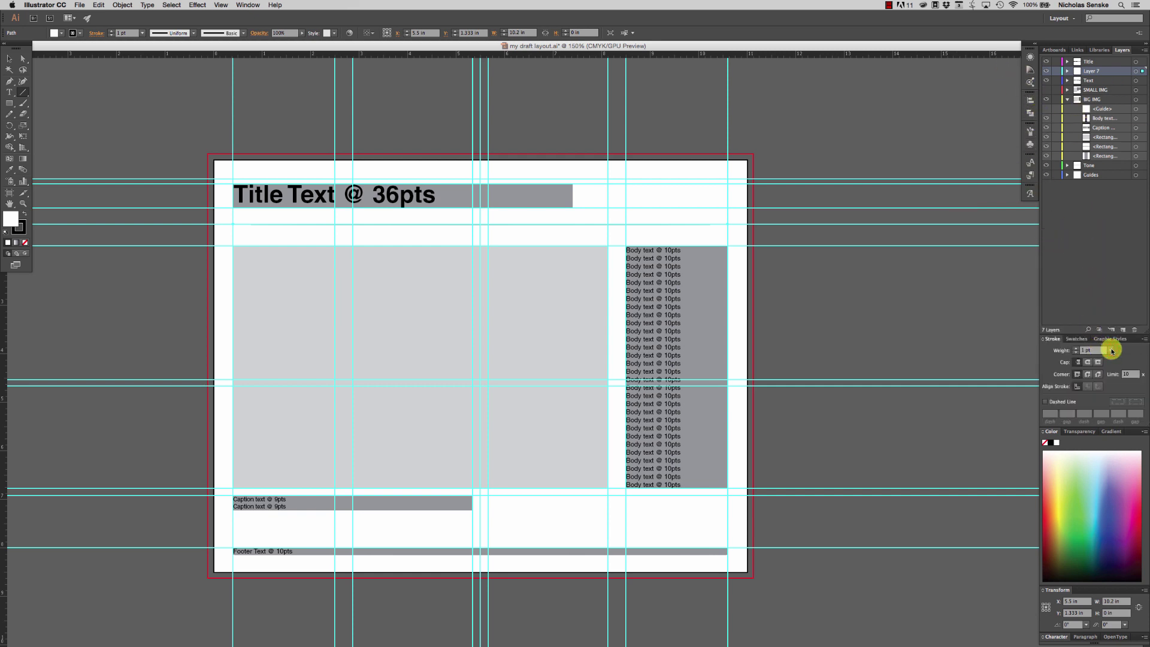
{"action": "left_click", "coordinate": [1111, 351]}
{"action": "left_click", "coordinate": [1121, 410]}
{"action": "left_click", "coordinate": [899, 295]}
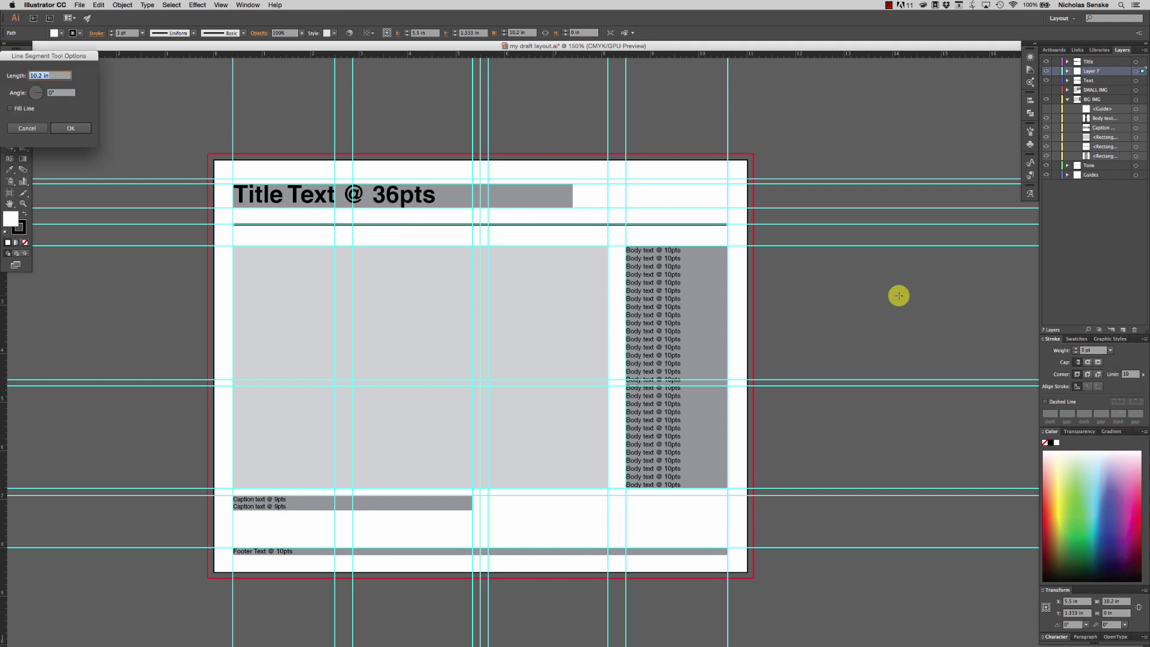
{"action": "left_click", "coordinate": [34, 126]}
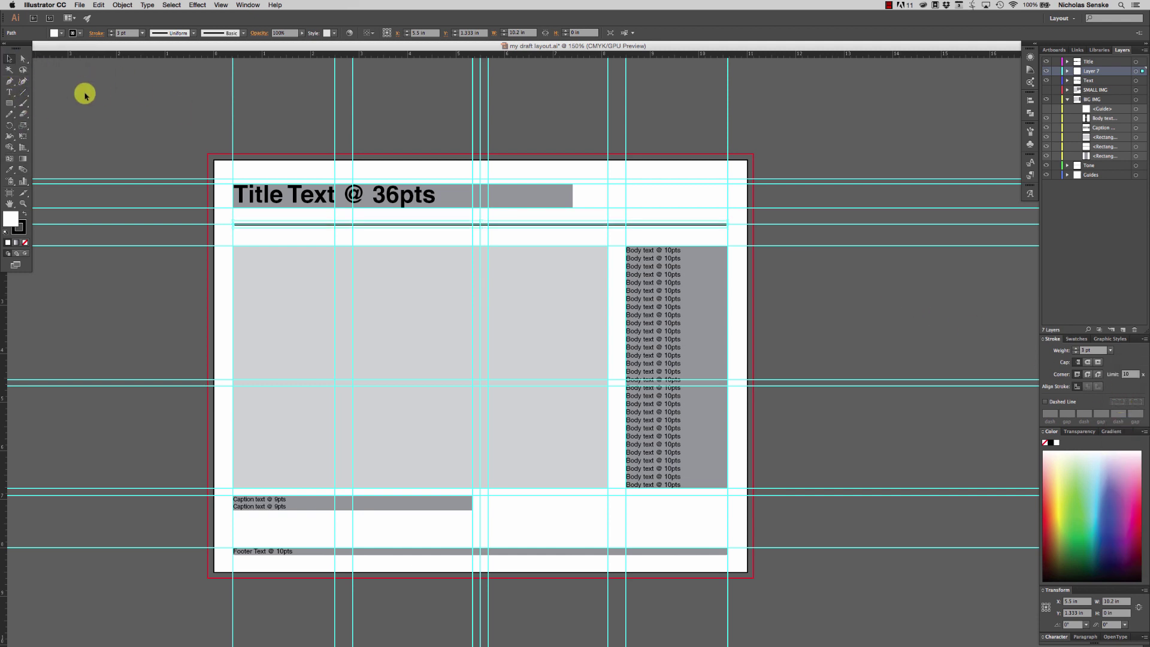
{"action": "left_click", "coordinate": [85, 95]}
Hide all the guides and check the rule beneath the title.
{"action": "left_click", "coordinate": [221, 5]}
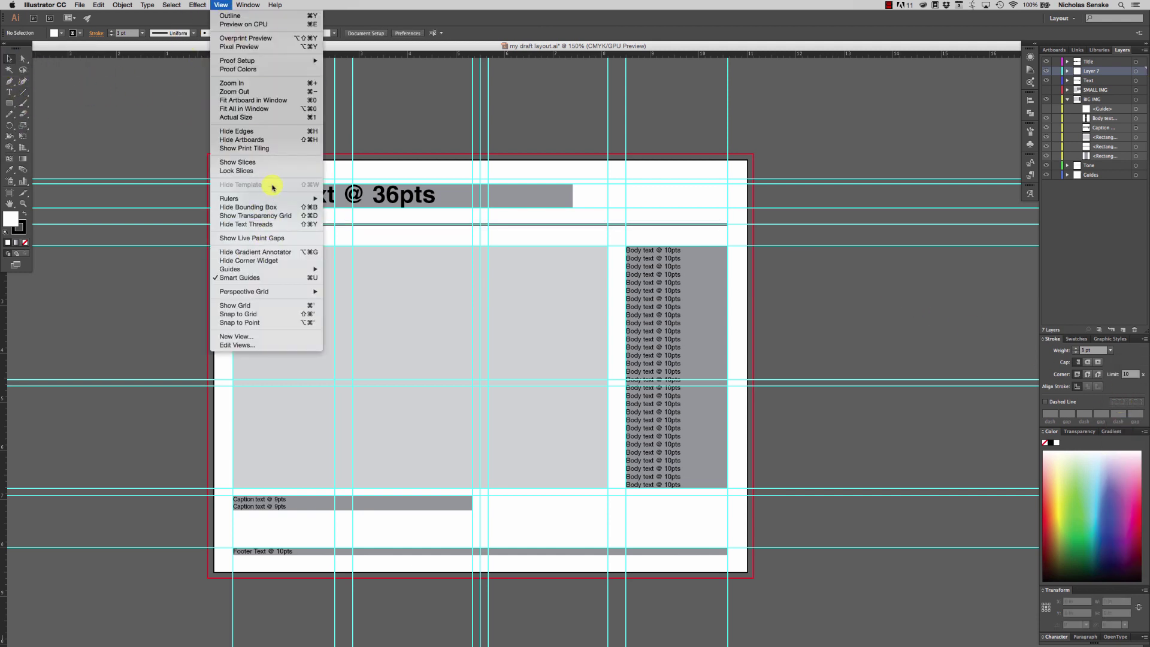
{"action": "mouse_move", "coordinate": [269, 269]}
{"action": "left_click", "coordinate": [335, 269]}
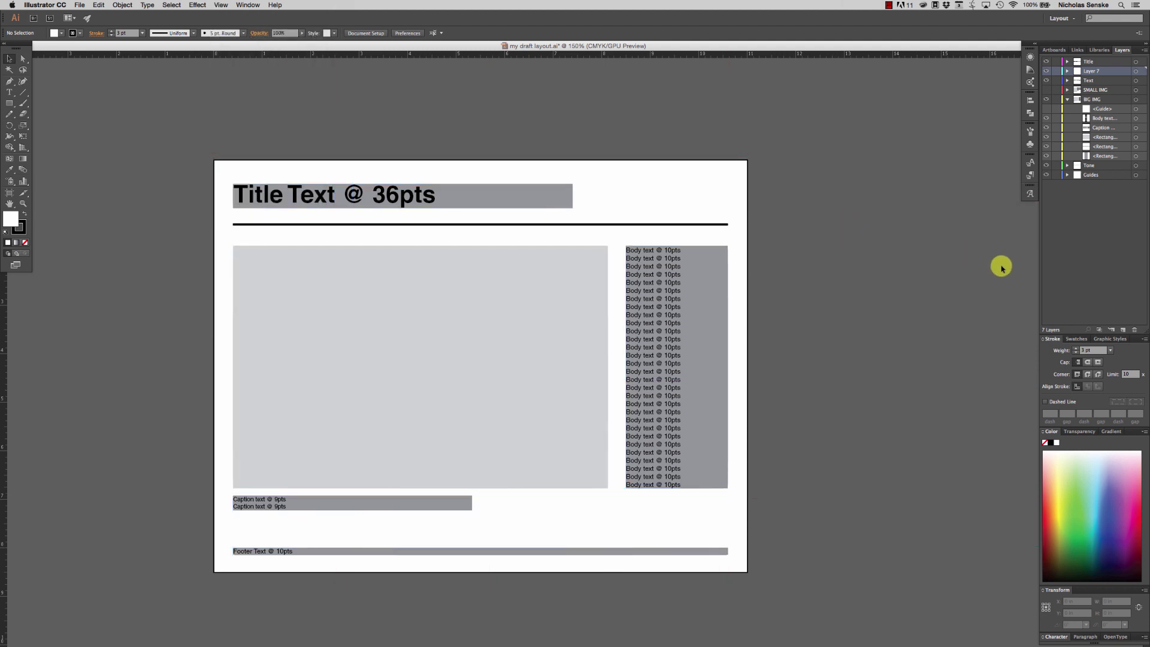
{"action": "key", "text": "super+alt+2"}
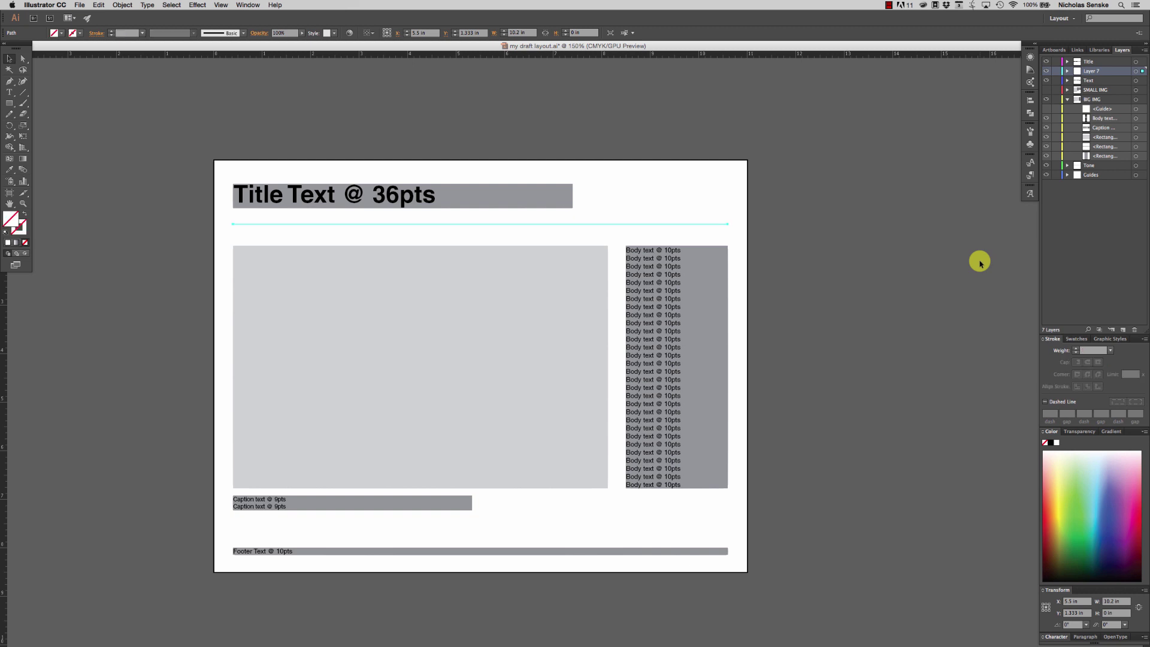
{"action": "left_click", "coordinate": [928, 263]}
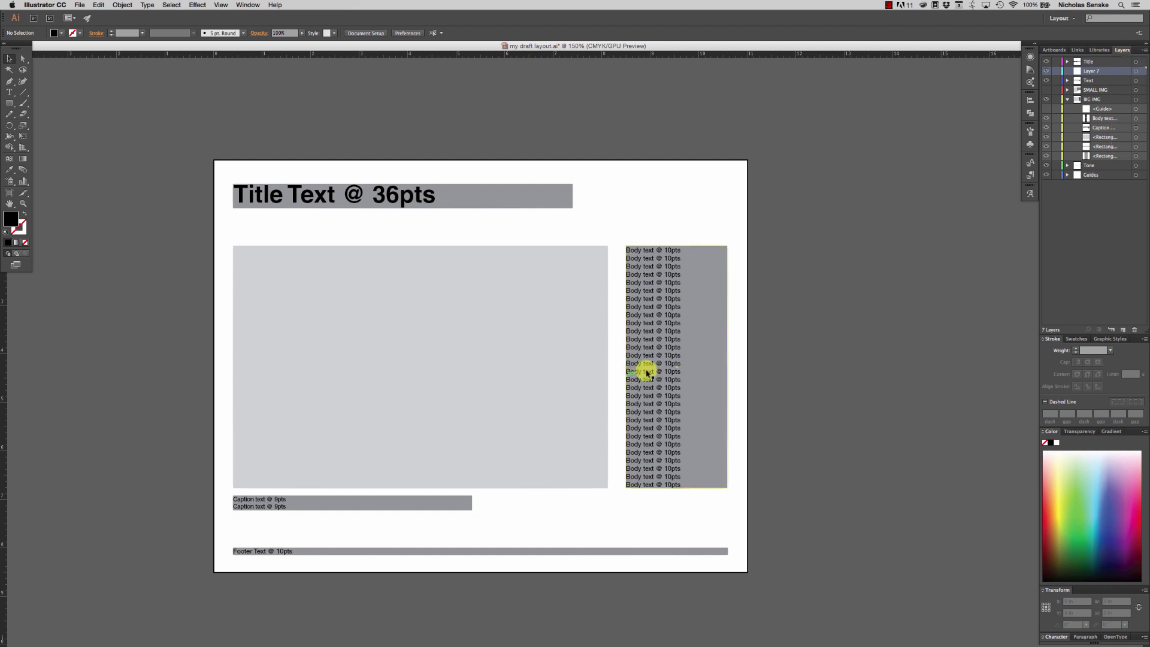
Delete the body text column and its grey box.
{"action": "left_click_drag", "start_coordinate": [693, 511], "coordinate": [617, 213]}
{"action": "key", "text": "Delete"}
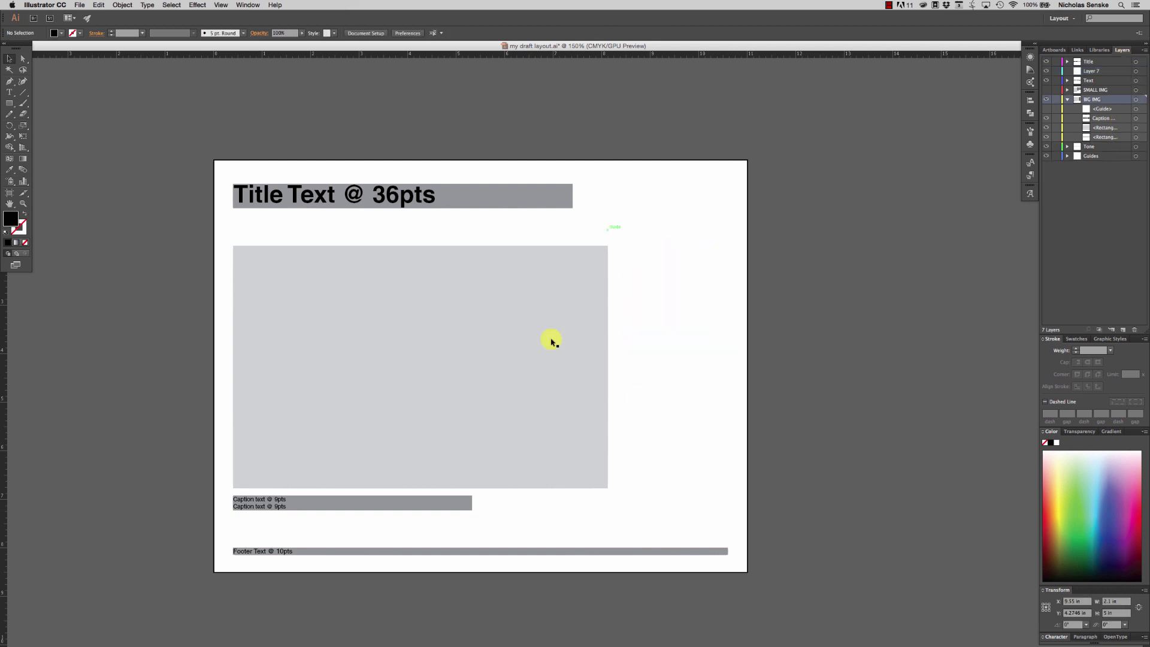
{"action": "left_click", "coordinate": [597, 220]}
{"action": "left_click_drag", "start_coordinate": [596, 254], "coordinate": [272, 235]}
Delete the title and stretch the big image box up, right and down to the margins.
{"action": "left_click", "coordinate": [312, 274]}
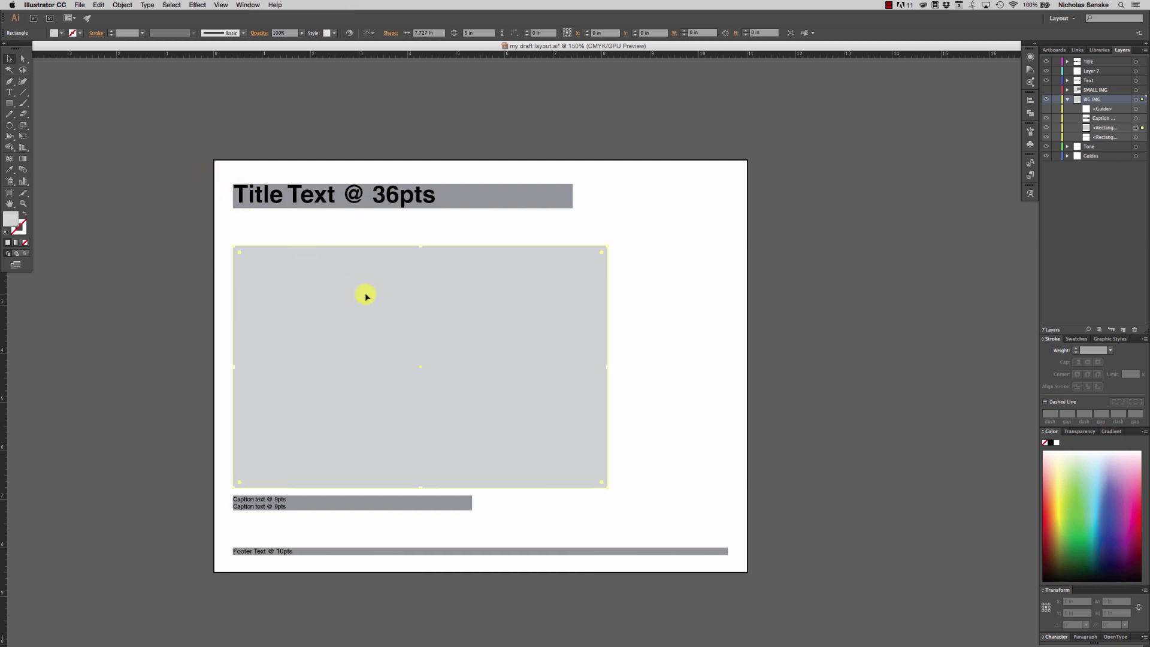
{"action": "left_click_drag", "start_coordinate": [606, 245], "coordinate": [752, 186]}
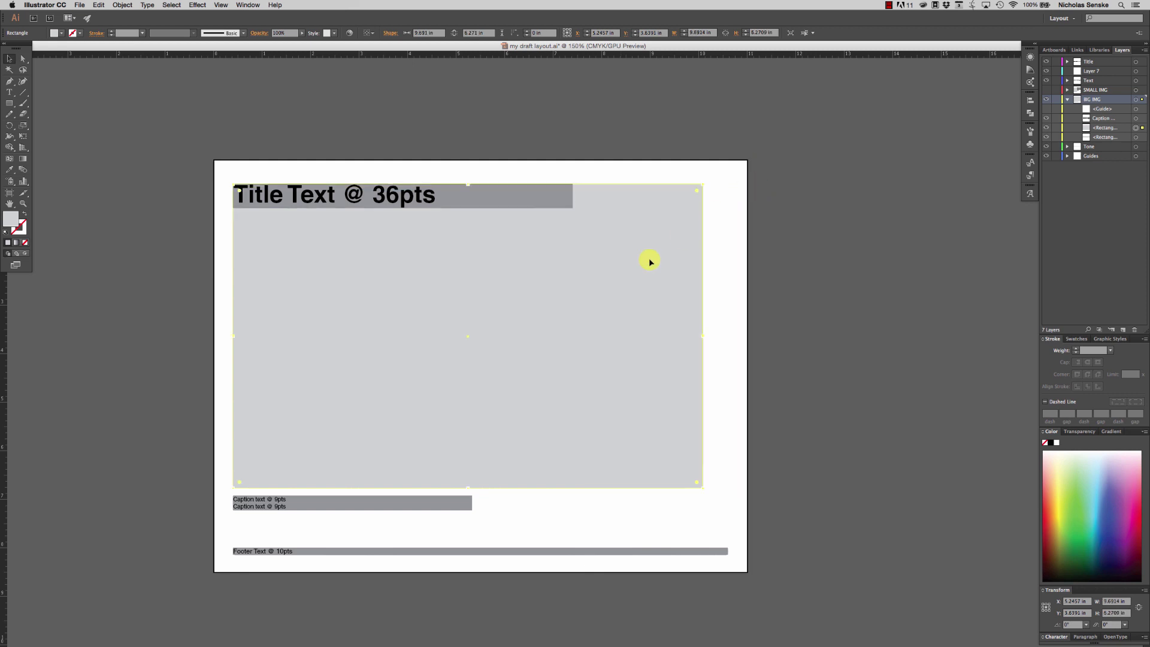
{"action": "left_click", "coordinate": [491, 188]}
{"action": "key", "text": "Delete"}
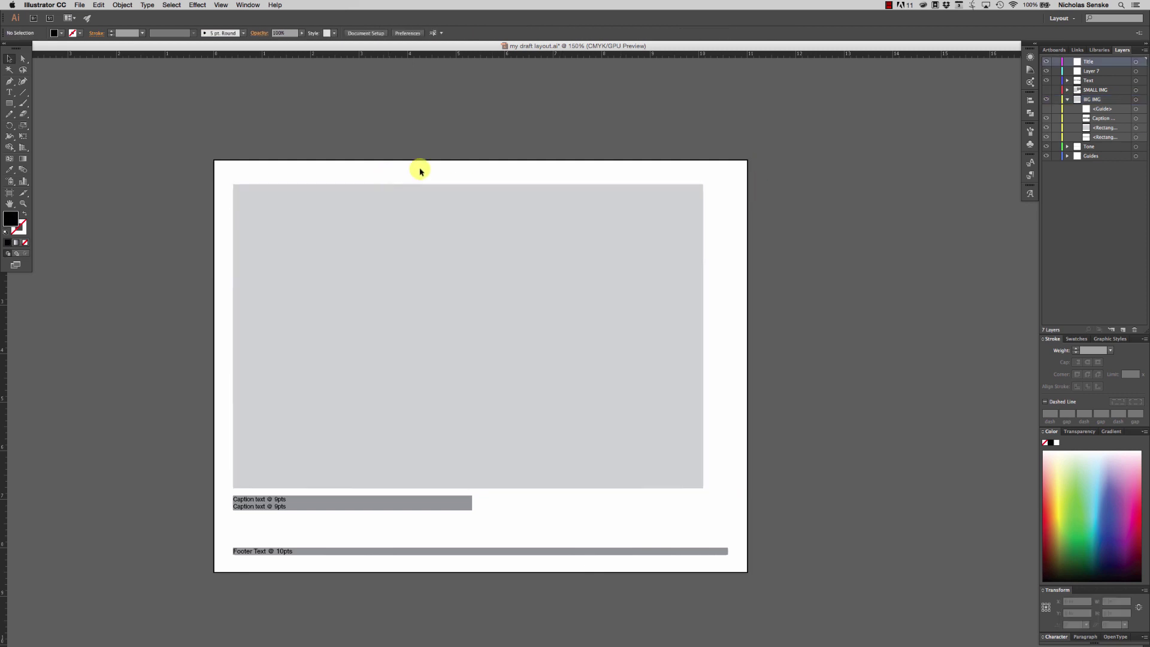
{"action": "left_click", "coordinate": [591, 403]}
{"action": "left_click_drag", "start_coordinate": [702, 488], "coordinate": [727, 506]}
{"action": "left_click", "coordinate": [280, 499]}
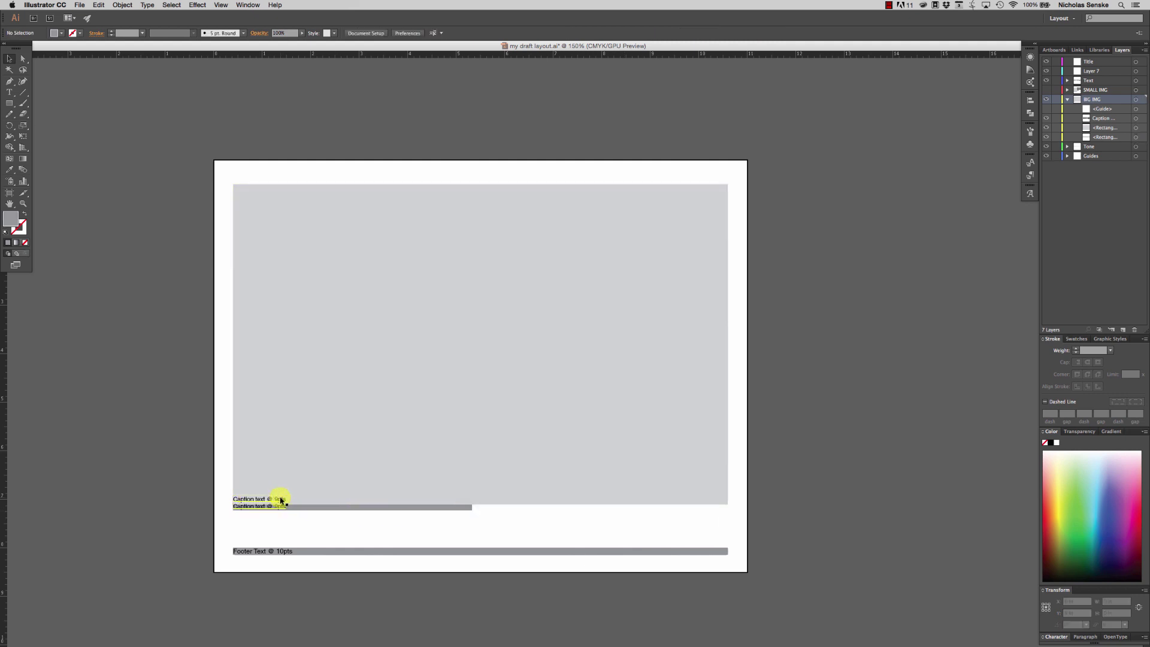
Move the caption text and its grey bar 0.3 in lower.
{"action": "left_click", "coordinate": [285, 506]}
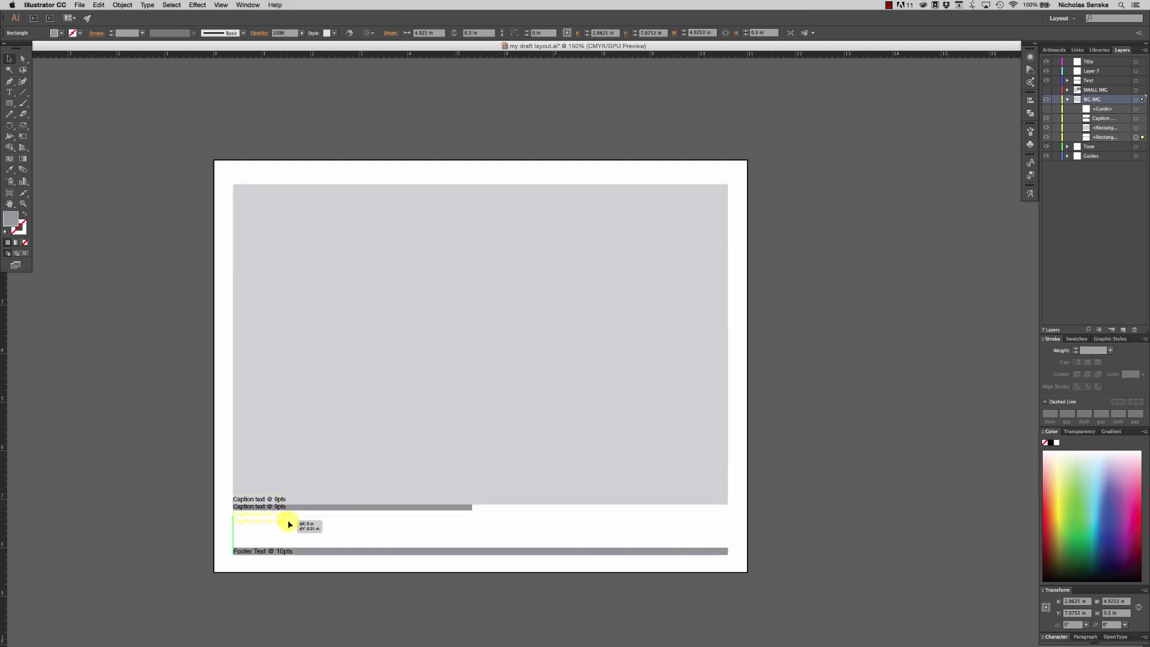
{"action": "left_click", "coordinate": [282, 507]}
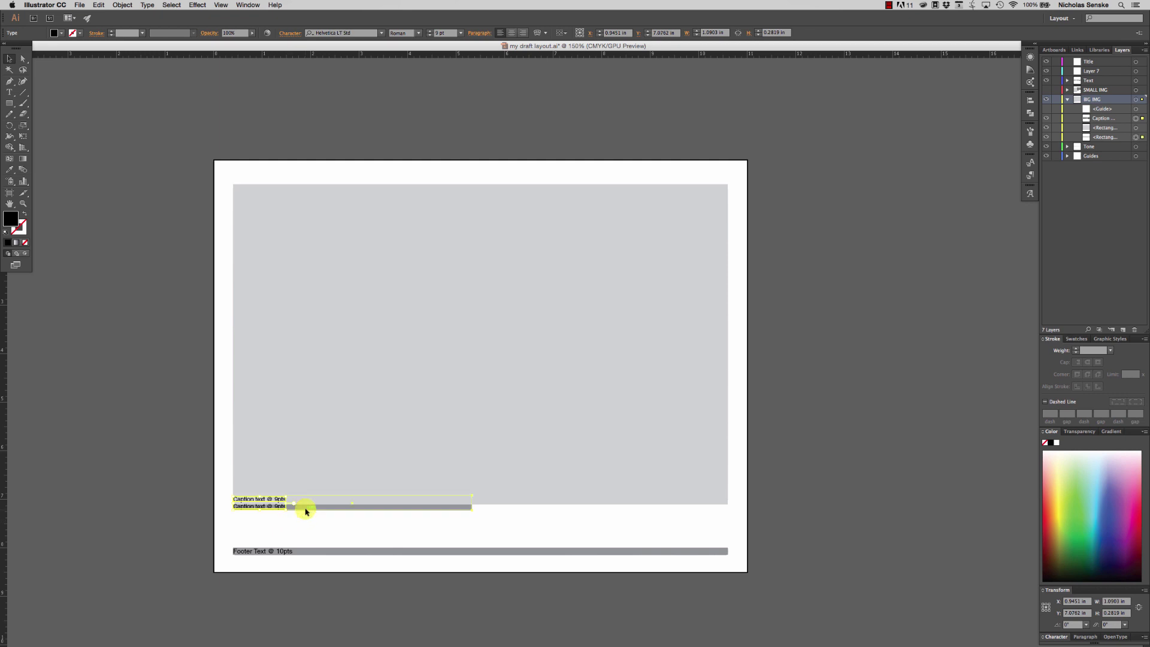
{"action": "left_click", "coordinate": [304, 510], "text": "shift"}
{"action": "left_click_drag", "start_coordinate": [304, 510], "coordinate": [303, 524]}
{"action": "left_click", "coordinate": [521, 527]}
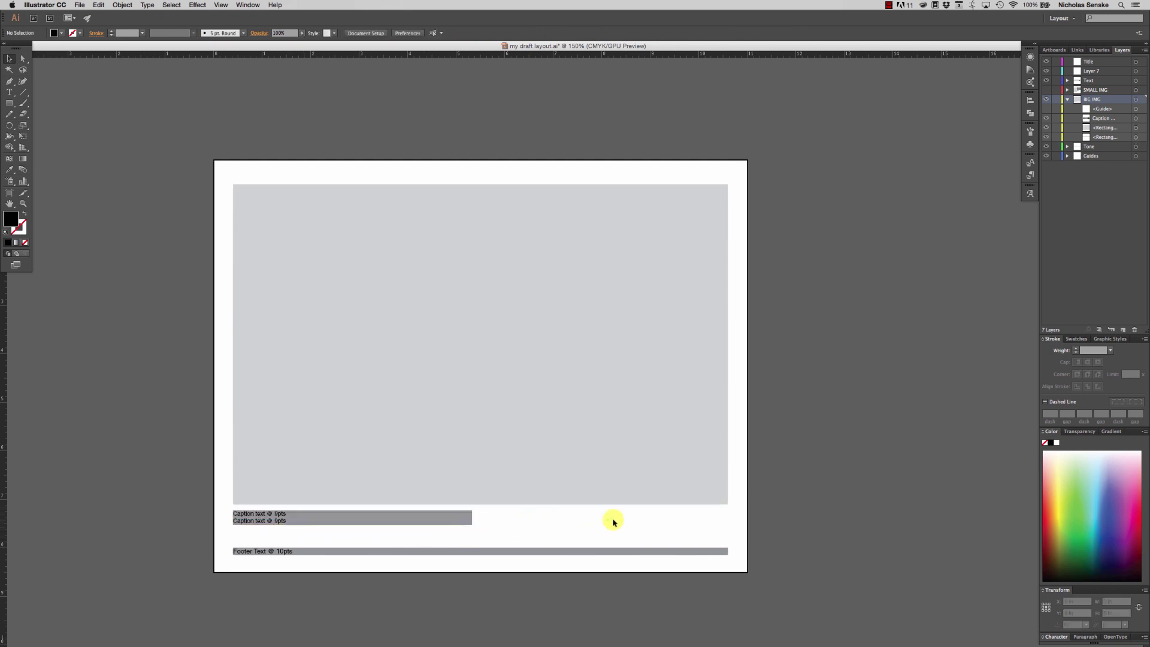